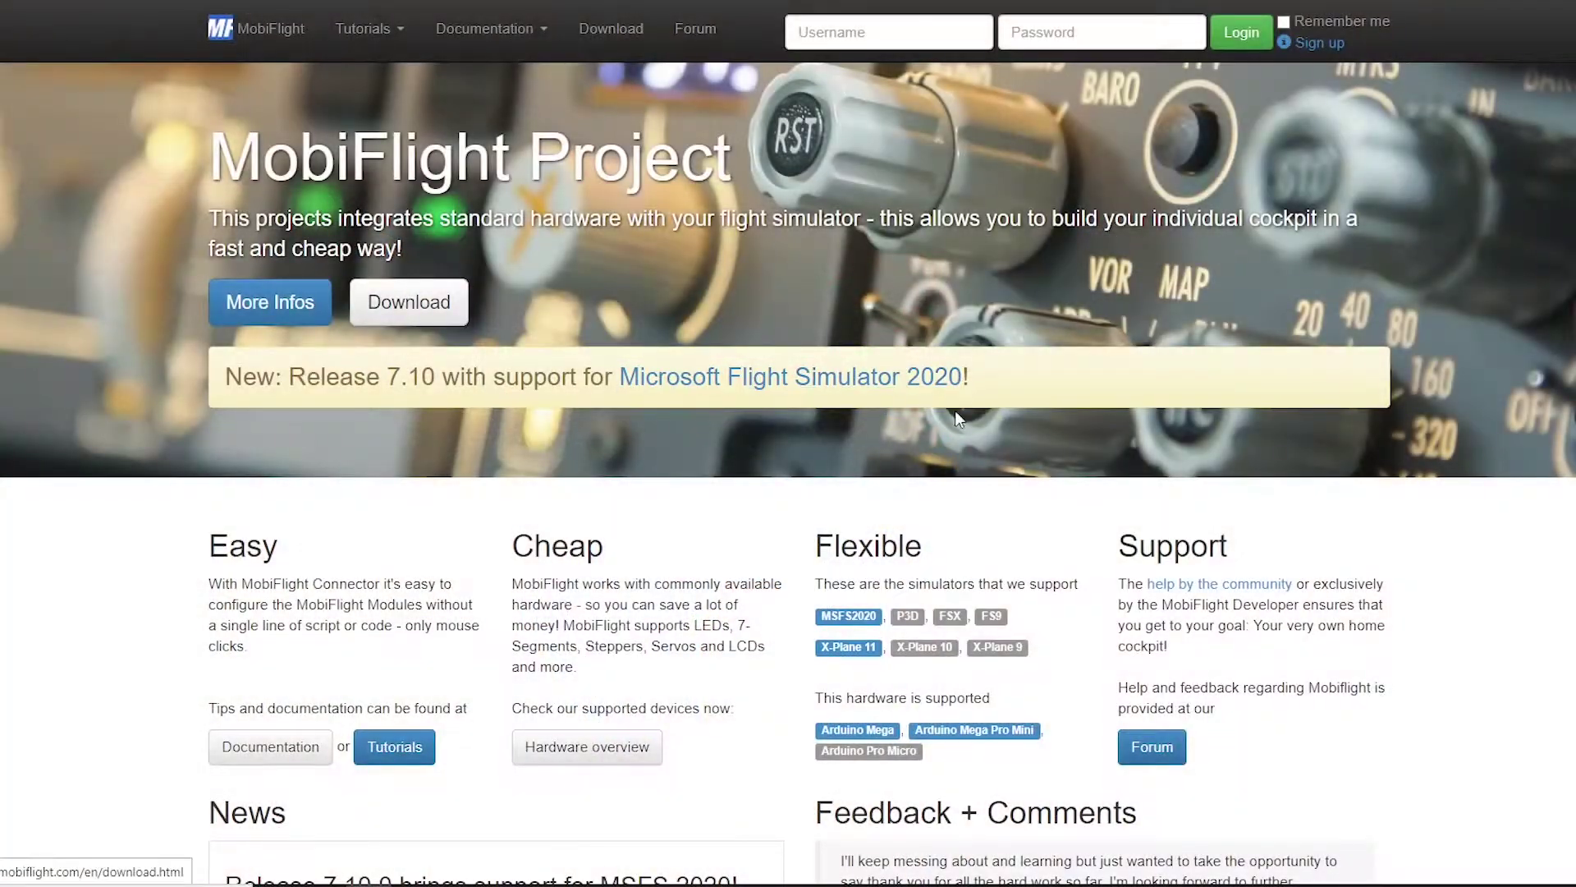
Step: Scroll the MobiFlight website and open its Download page
scroll(800, 468, "down", 1)
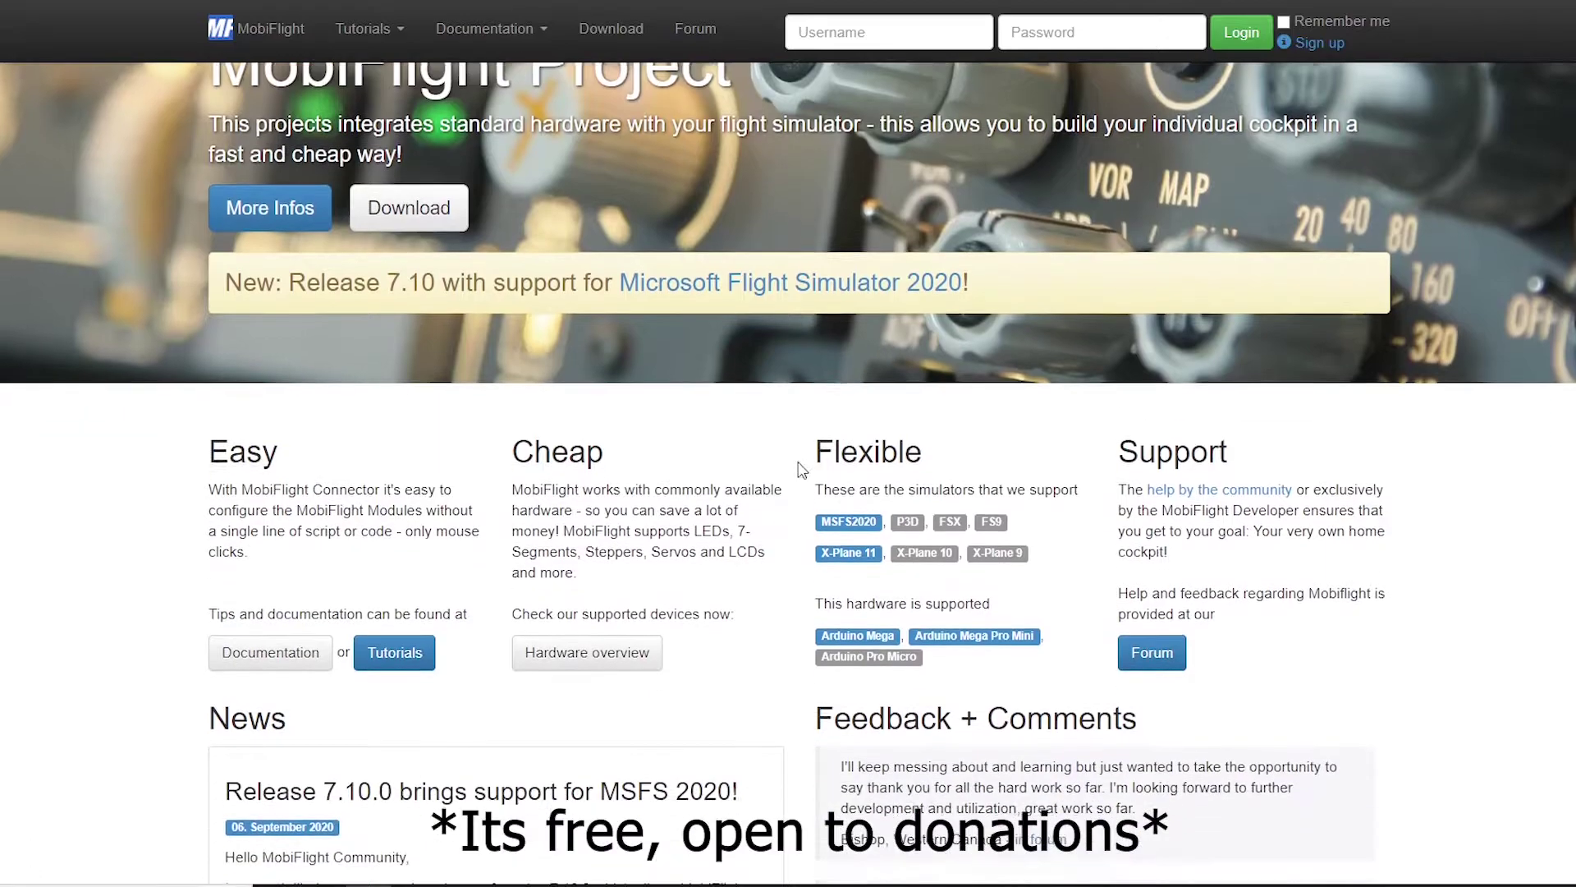
scroll(803, 470, "down", 2)
scroll(363, 608, "up", 4)
left_click(394, 302)
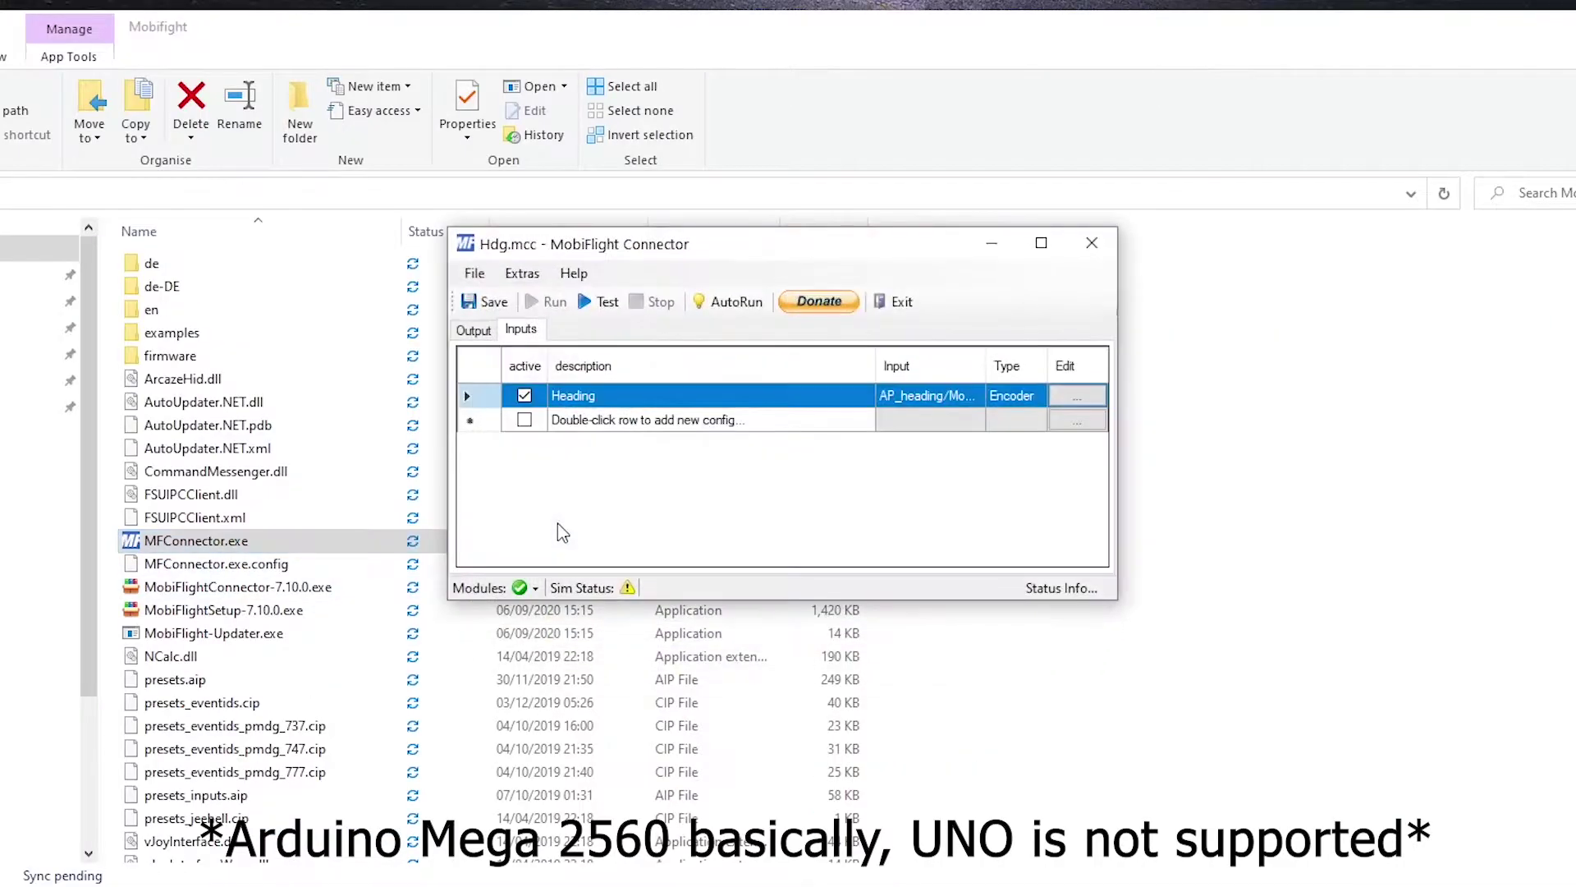
Step: Move the old Connector window aside, relaunch MFConnector.exe fresh, and open the Extras menu
left_click_drag(840, 256, 1283, 277)
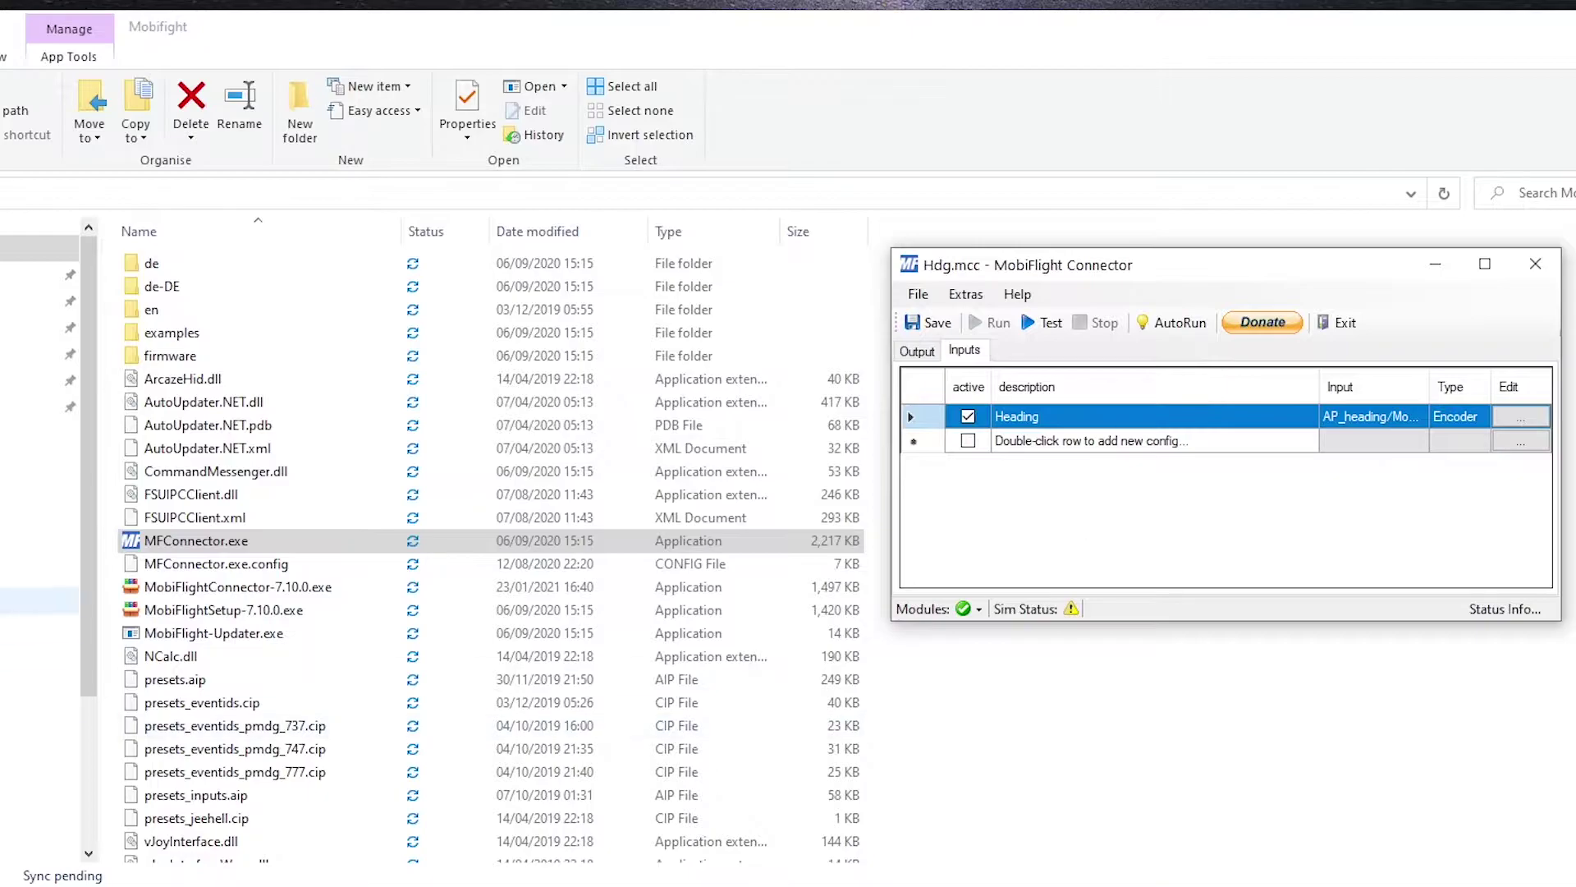
double_click(212, 542)
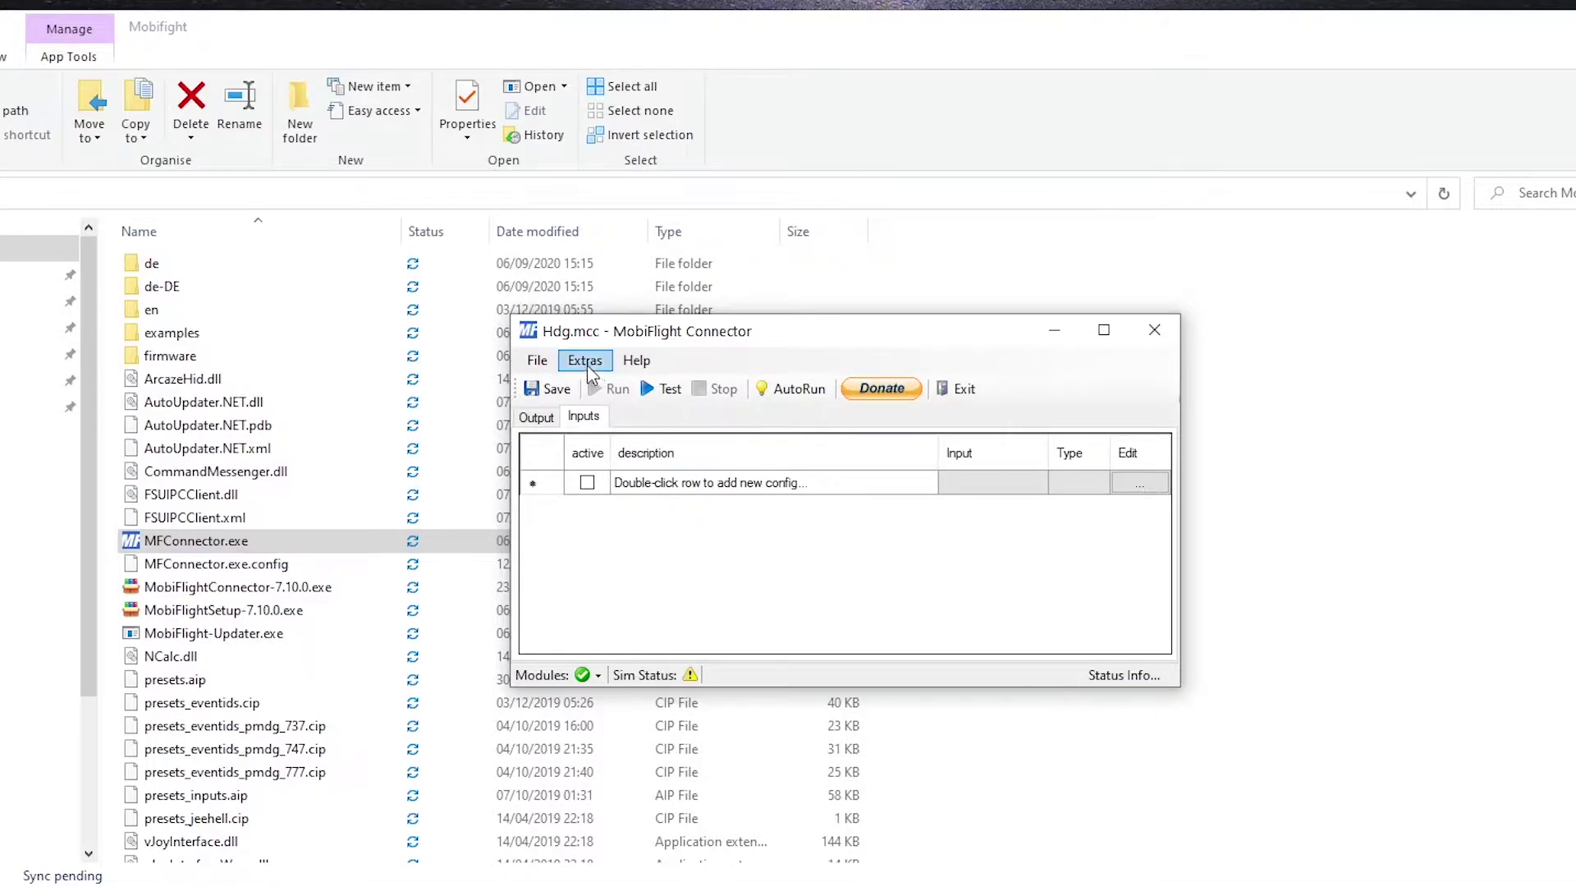
left_click(586, 361)
Step: In Settings' MobiFlight Modules, add an encoder device to the MobiFlight Mega
left_click(651, 412)
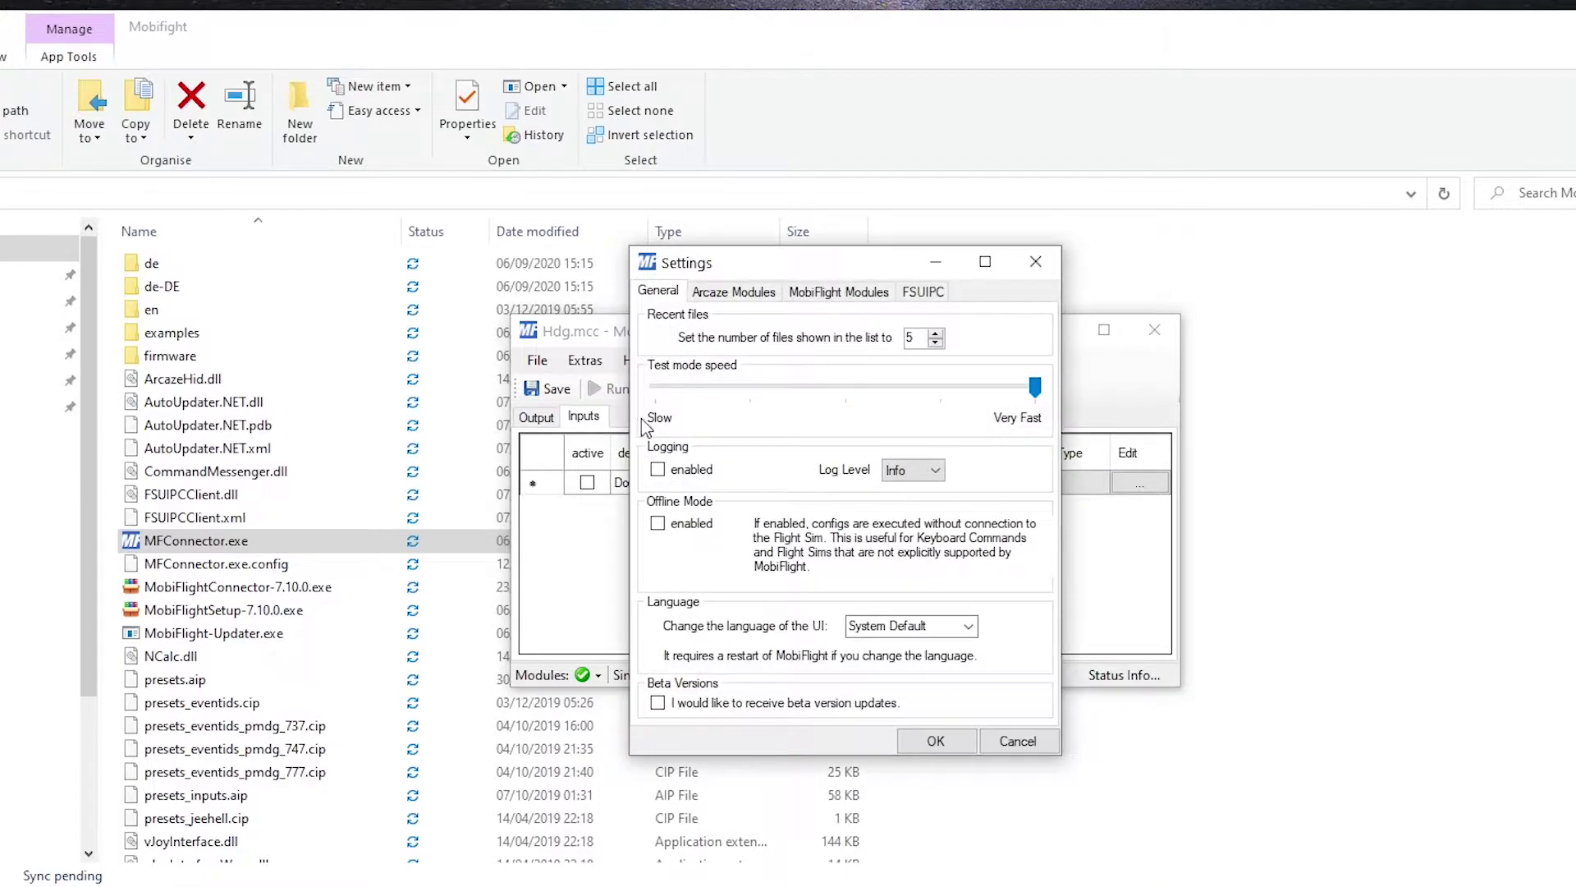
left_click(823, 292)
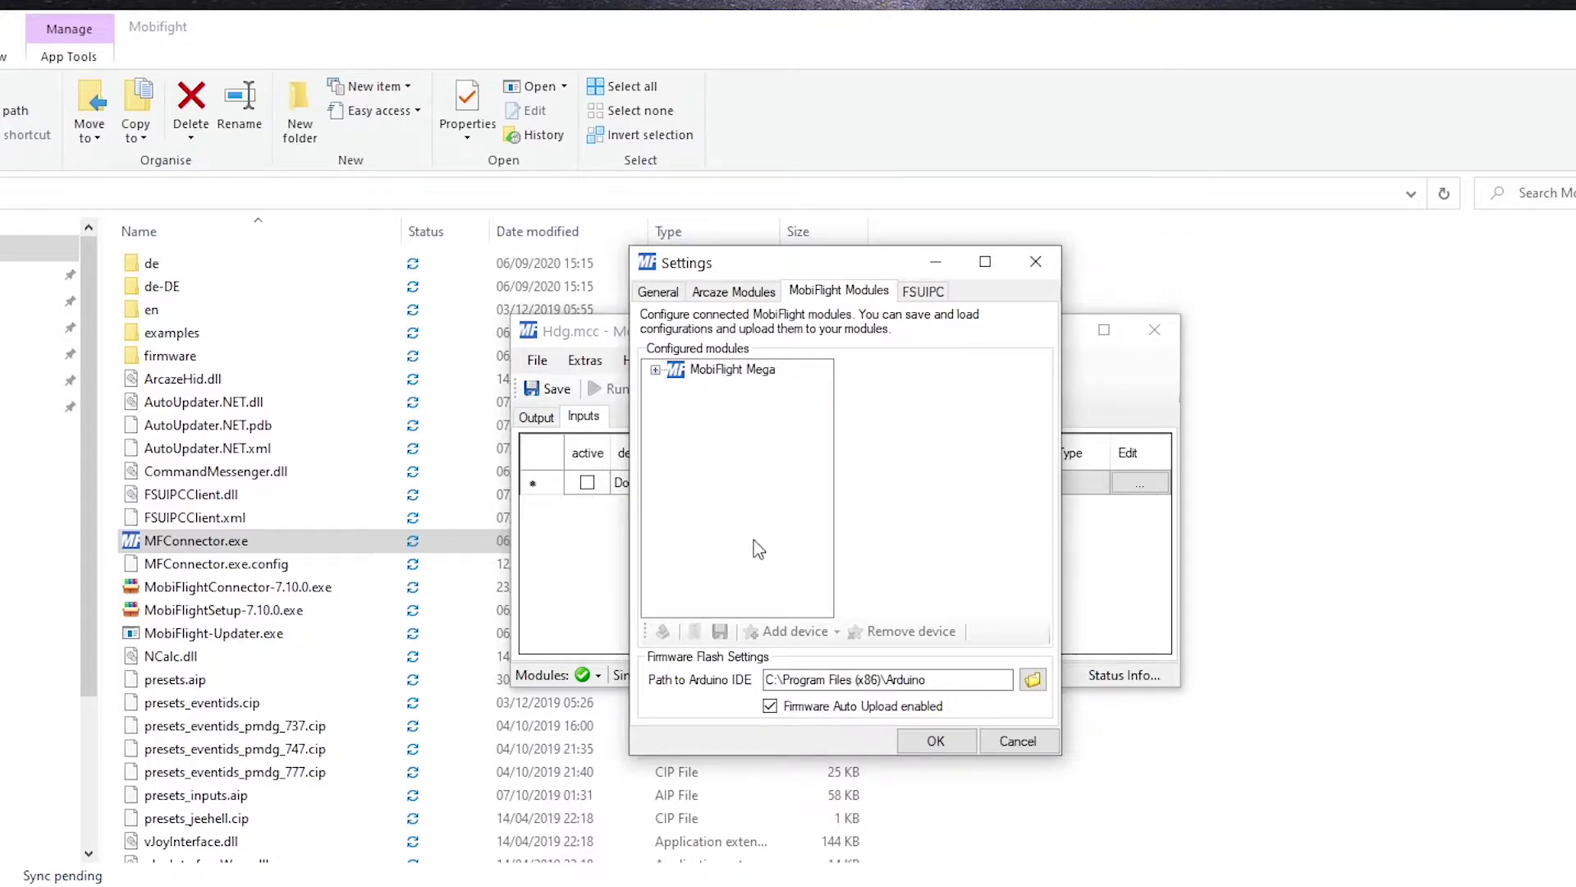
left_click(732, 369)
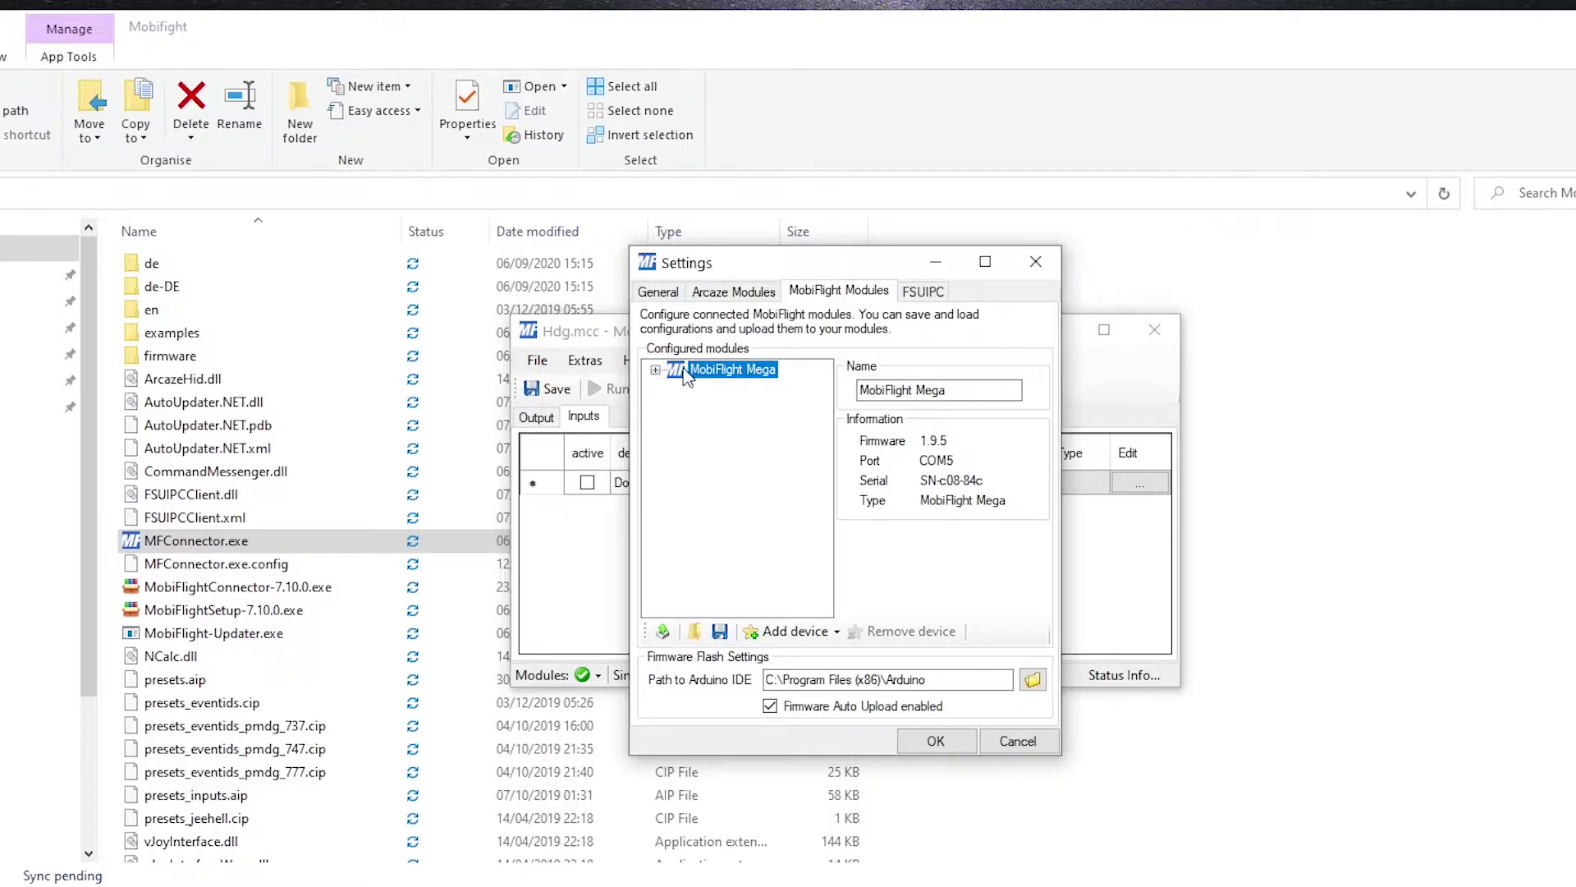
left_click(791, 632)
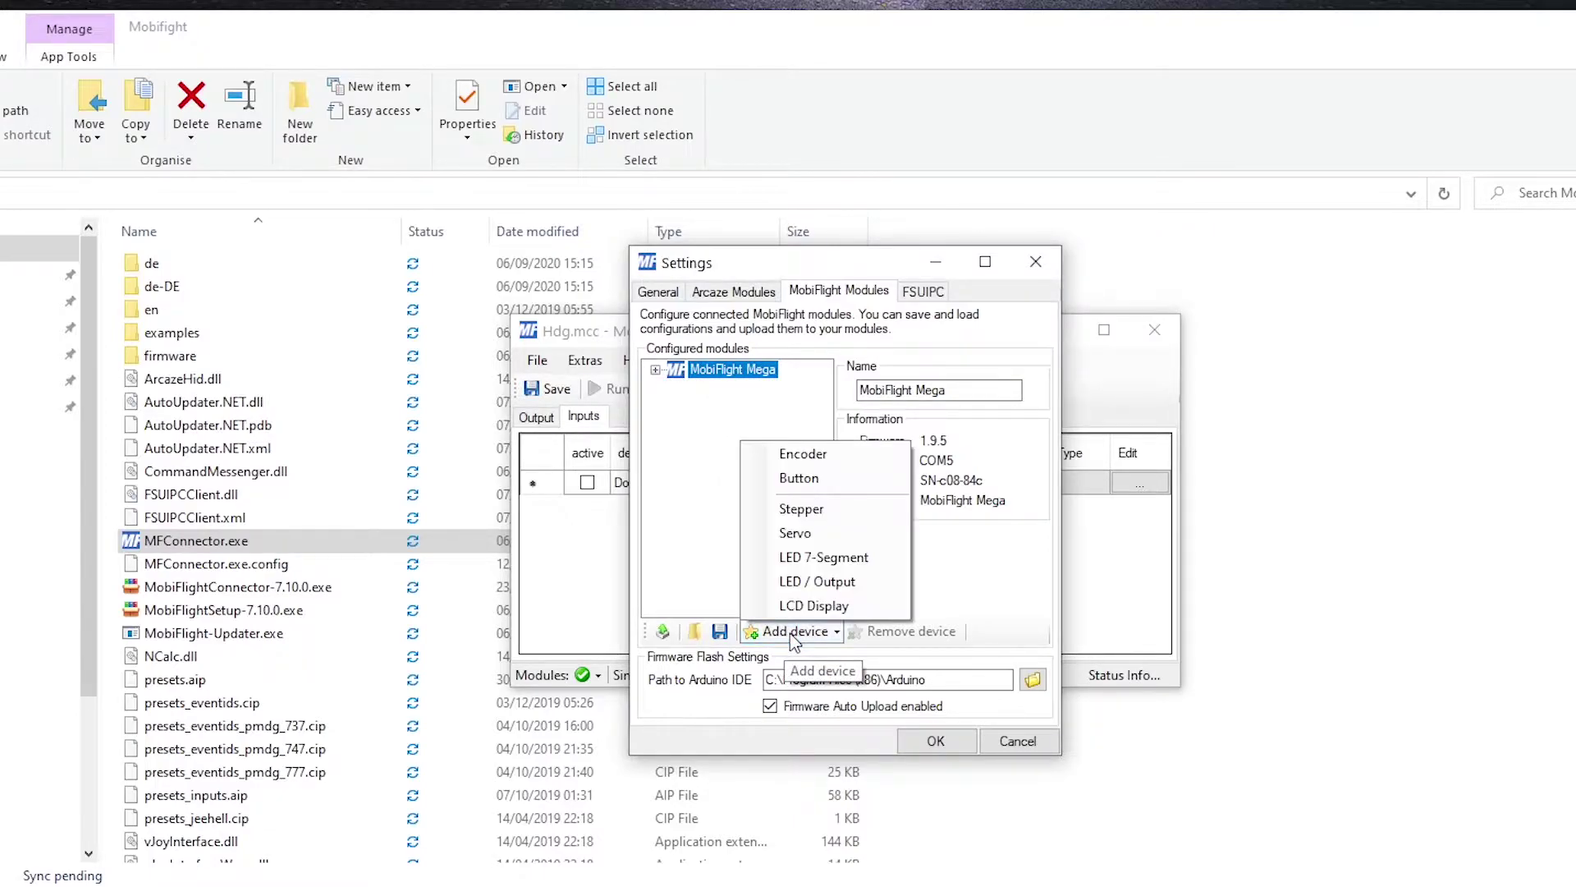
left_click(817, 456)
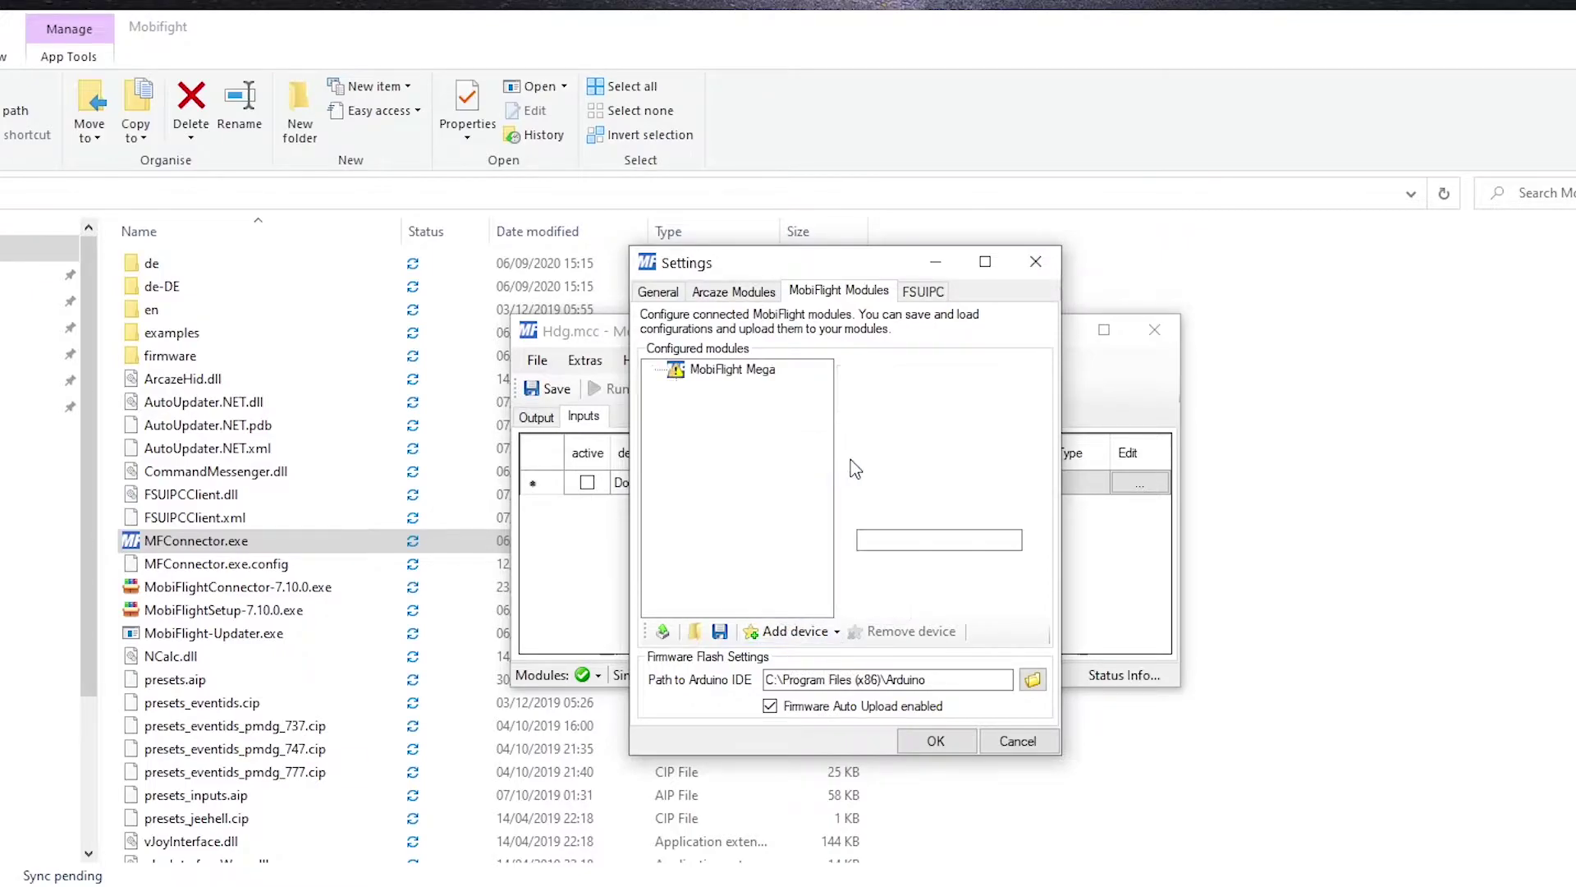
Step: Put the encoder on pins 7 and 8 and name it Heading_Encoder
left_click(887, 391)
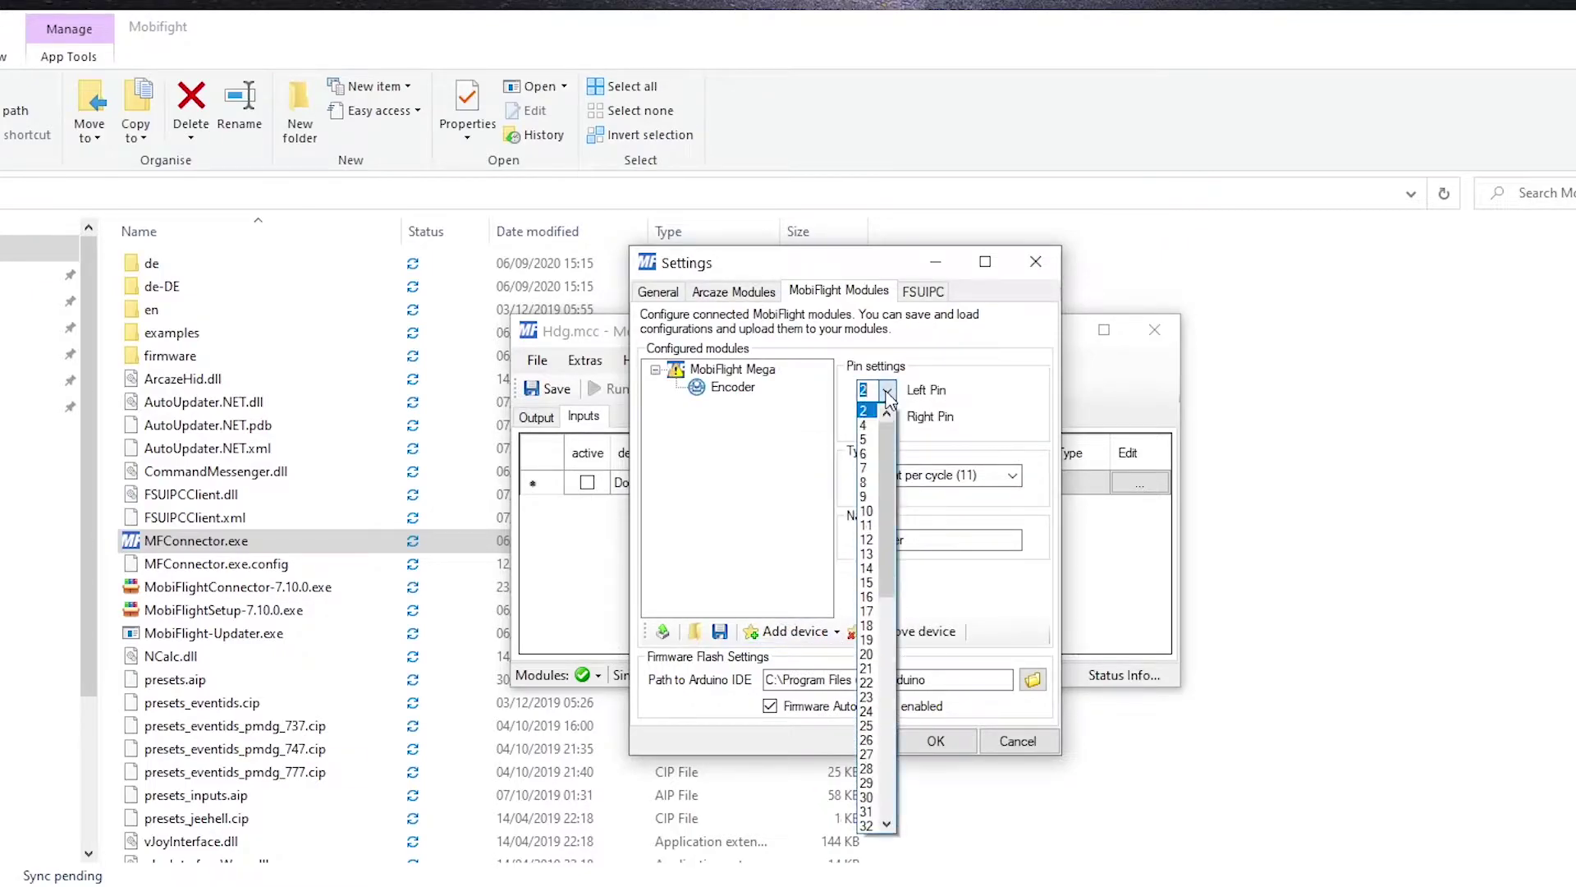
left_click(878, 458)
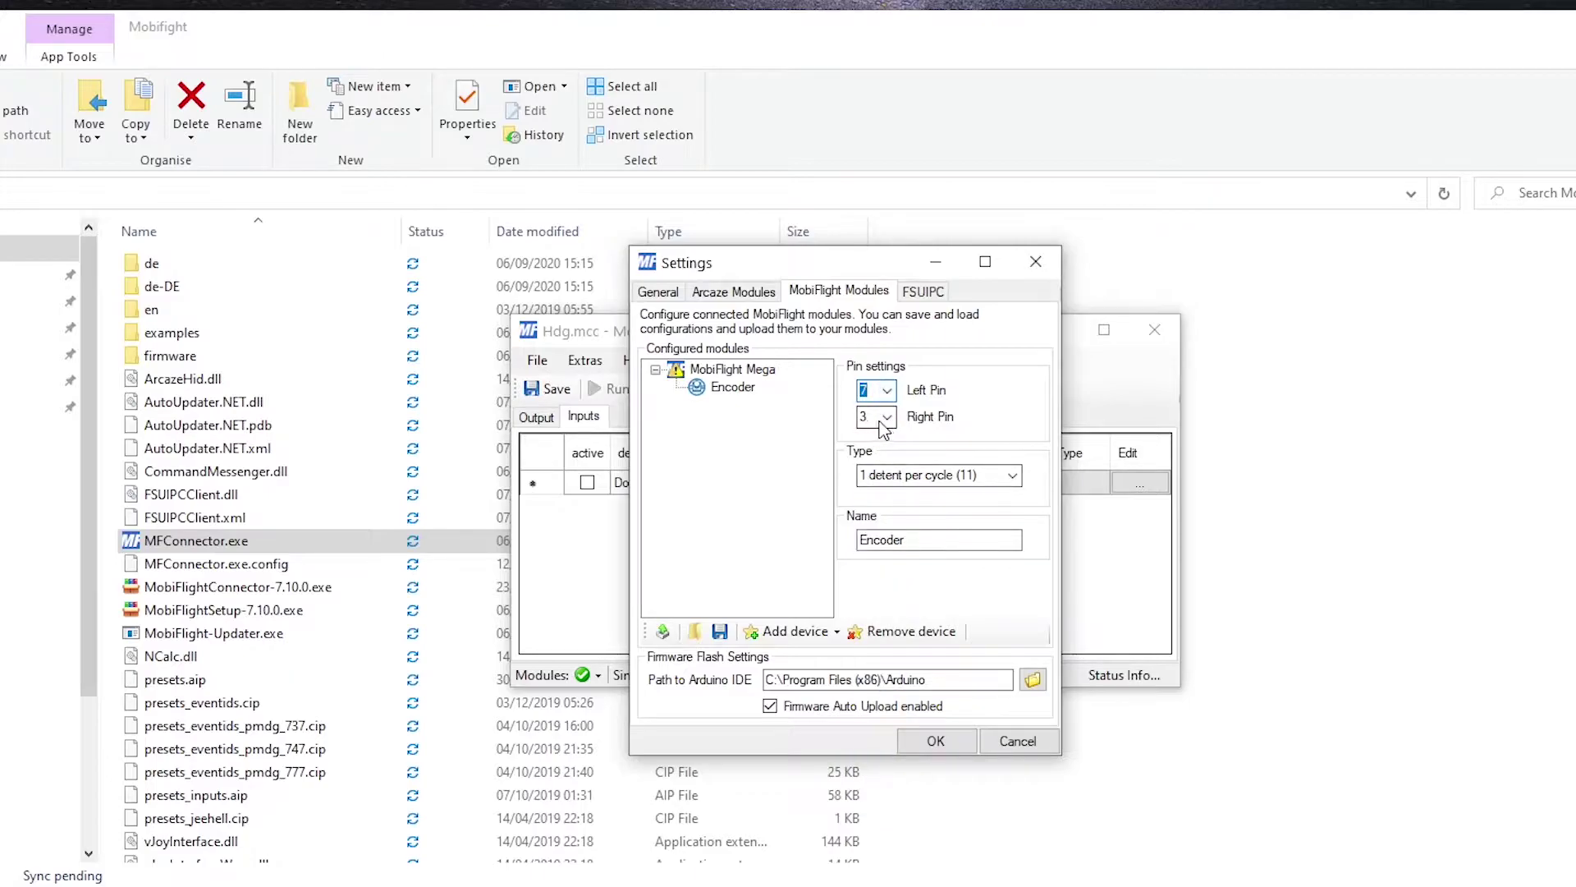
left_click(886, 417)
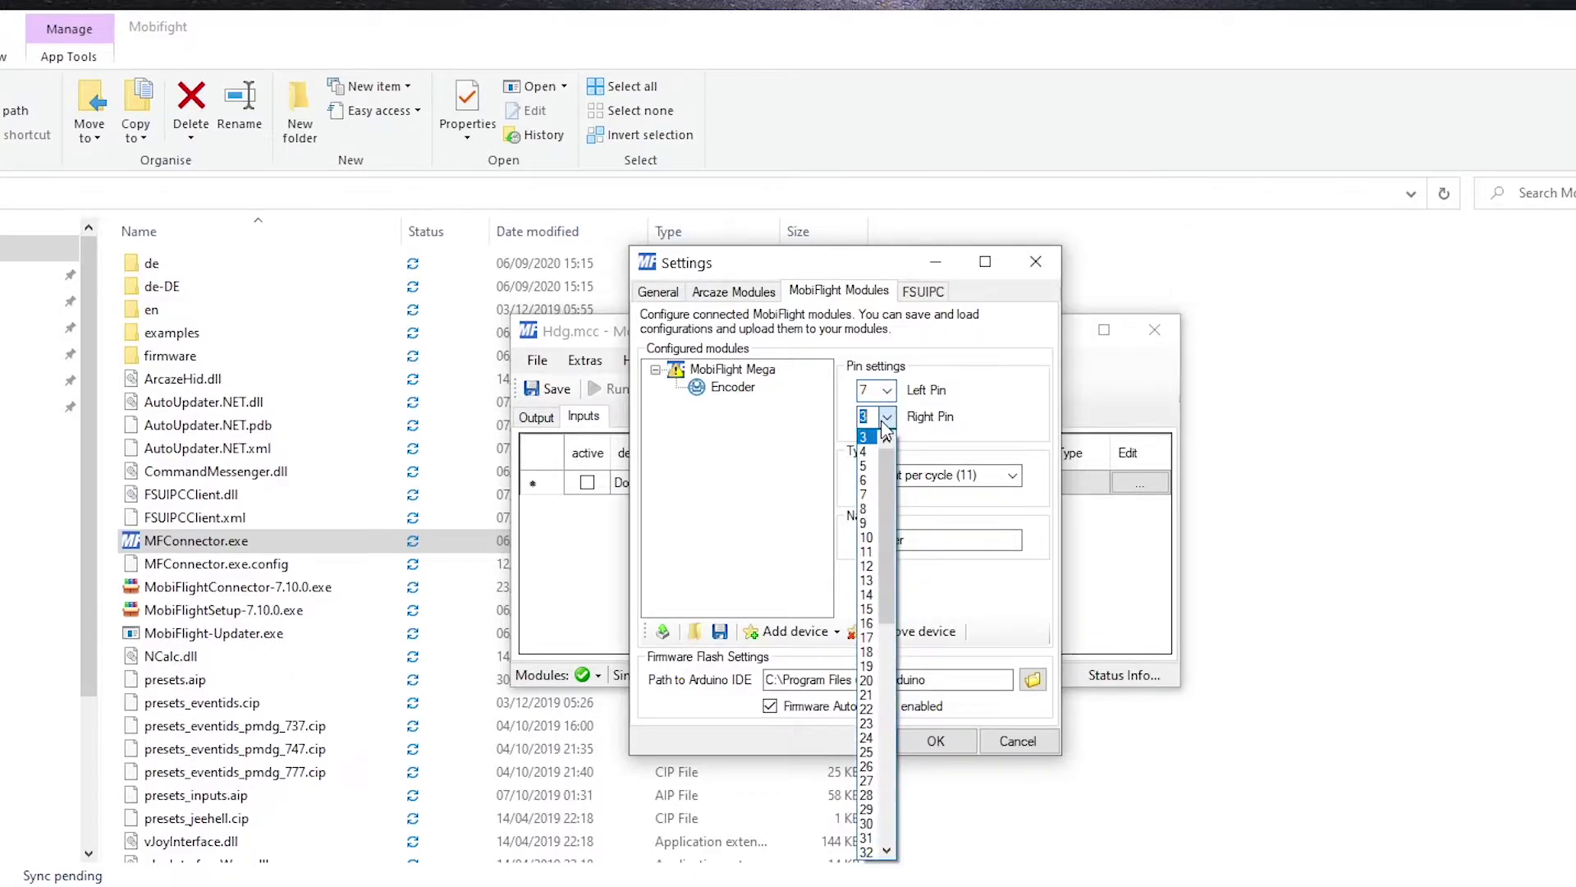
left_click(877, 509)
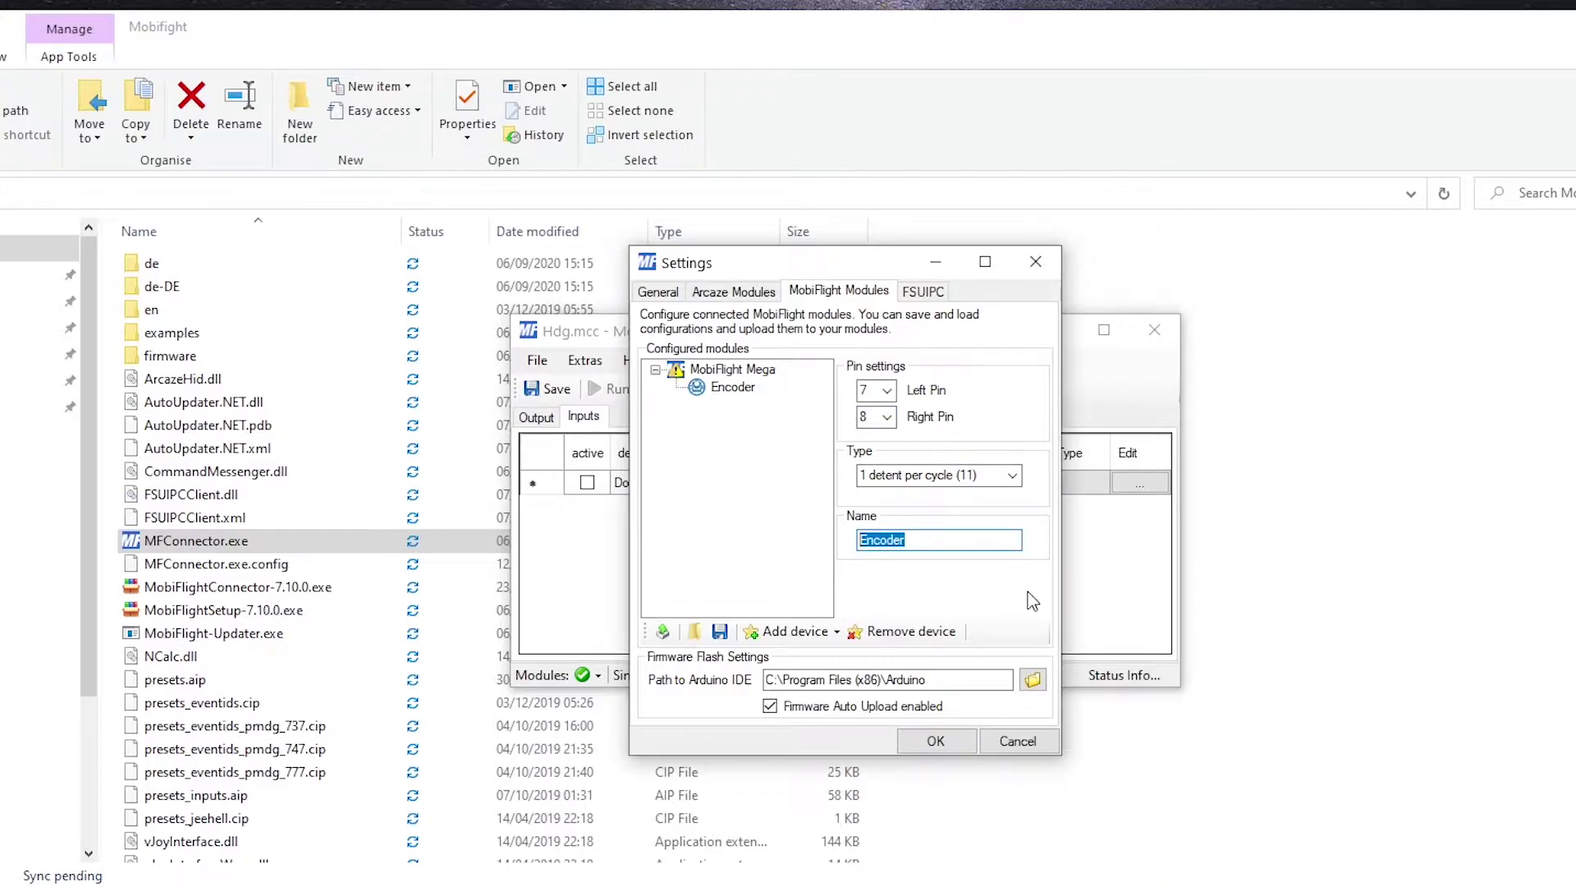
type("Headingh")
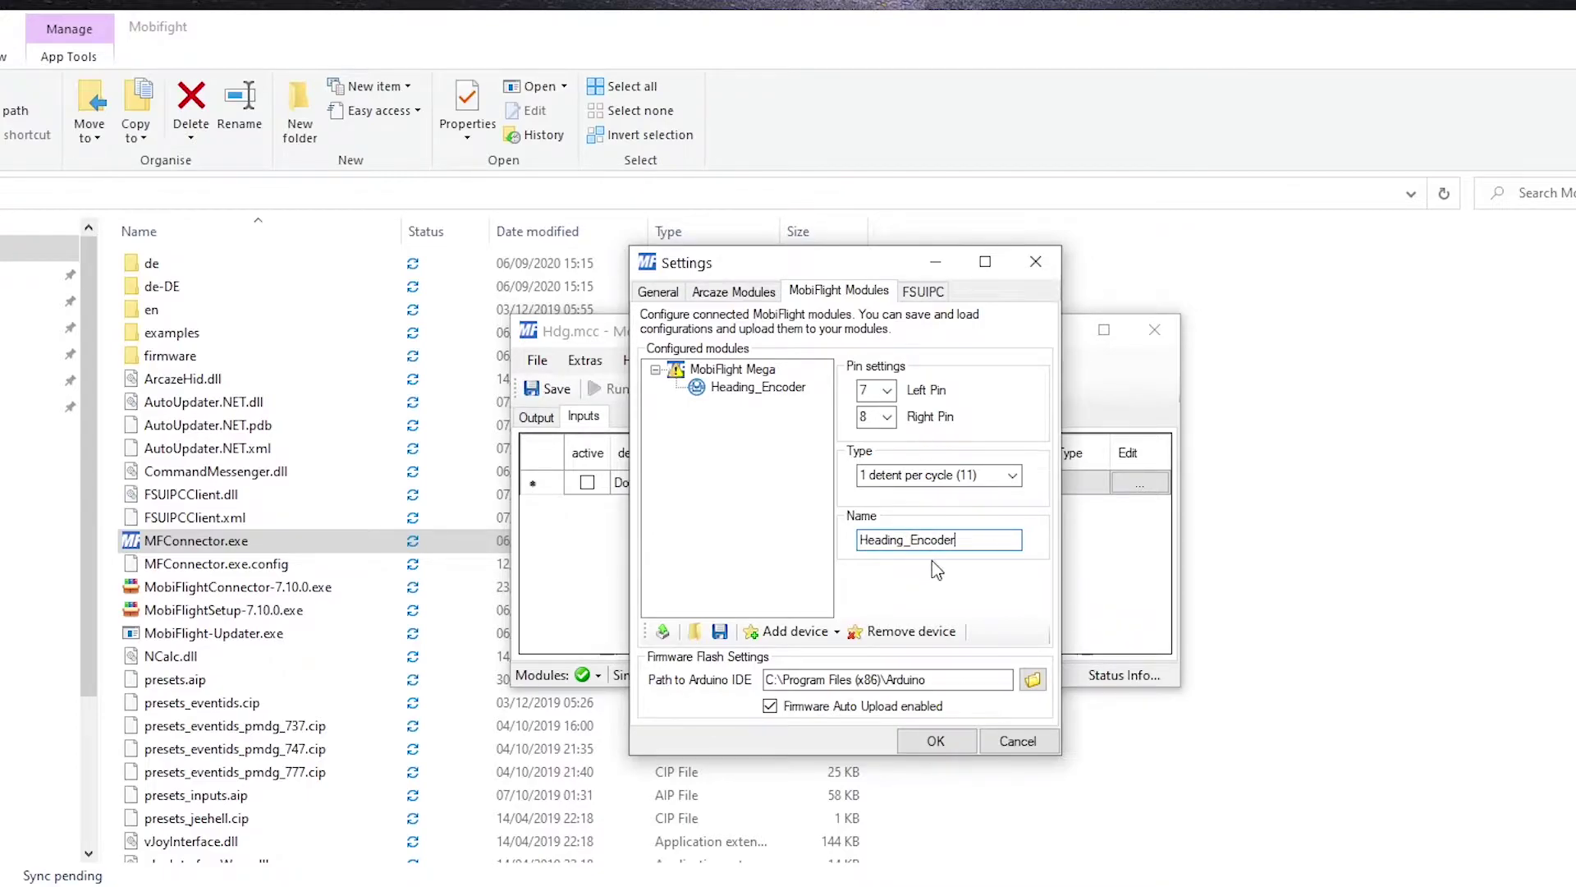
Step: Upload the Heading_Encoder configuration to the Mega and close Settings
left_click(751, 387)
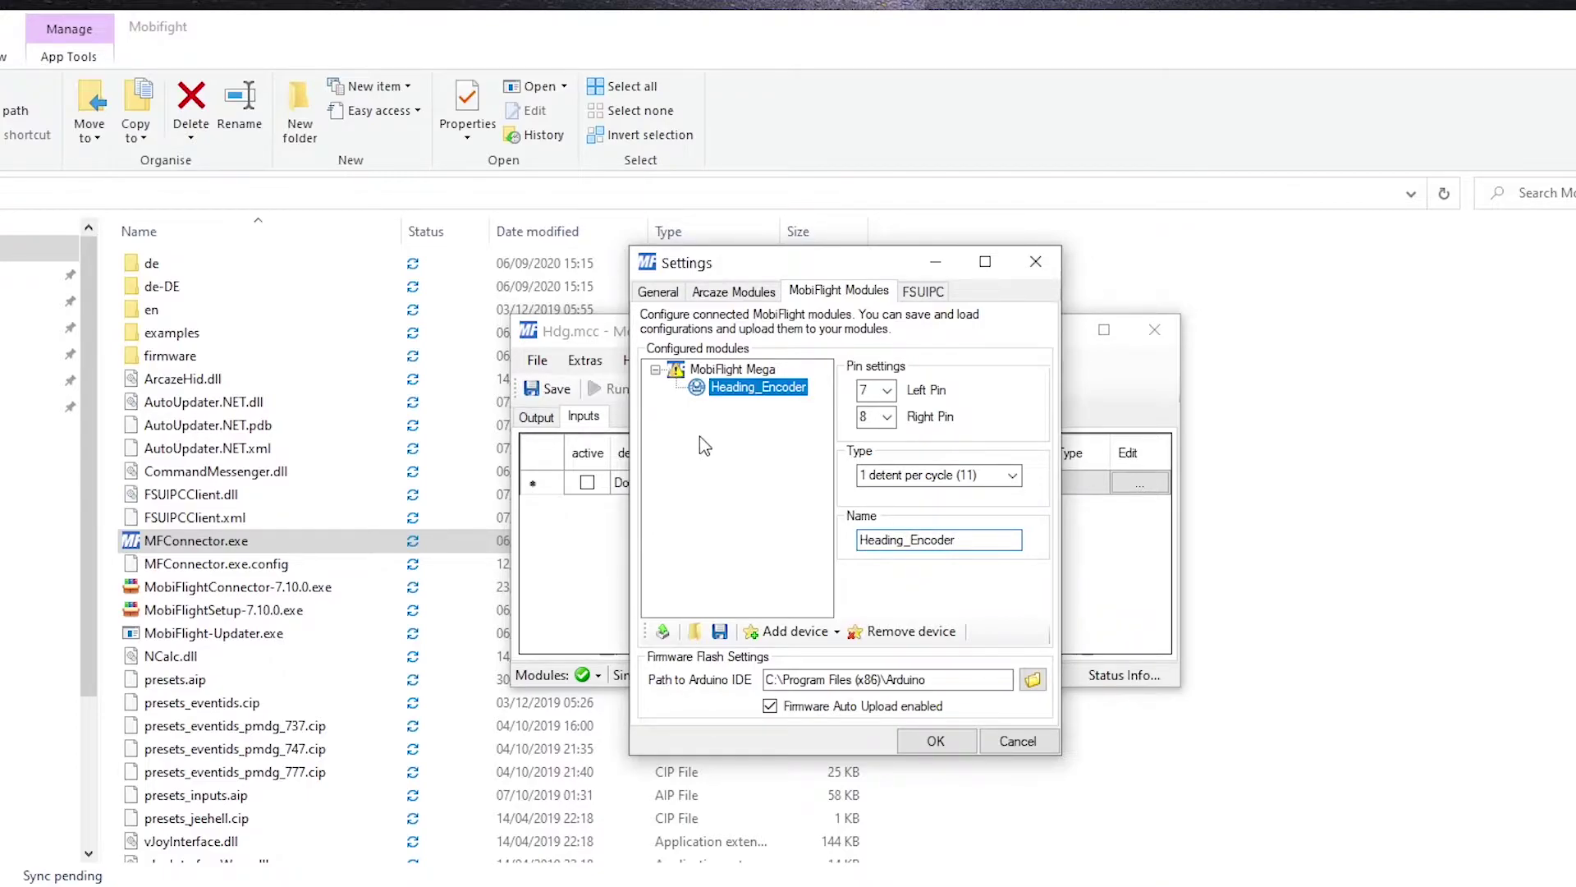
left_click(664, 632)
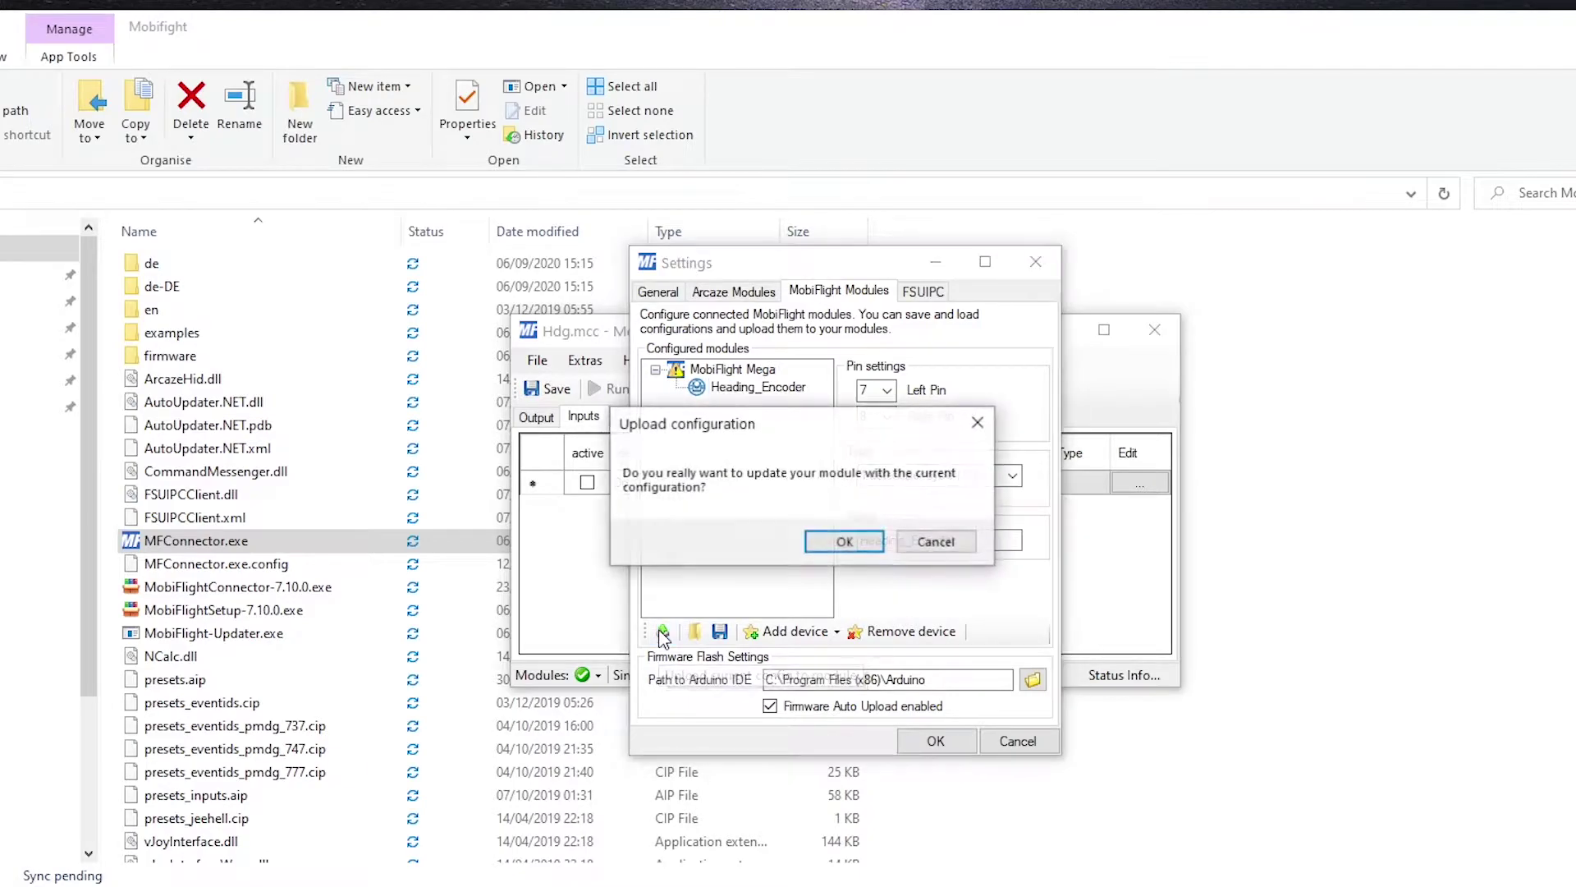
left_click(852, 542)
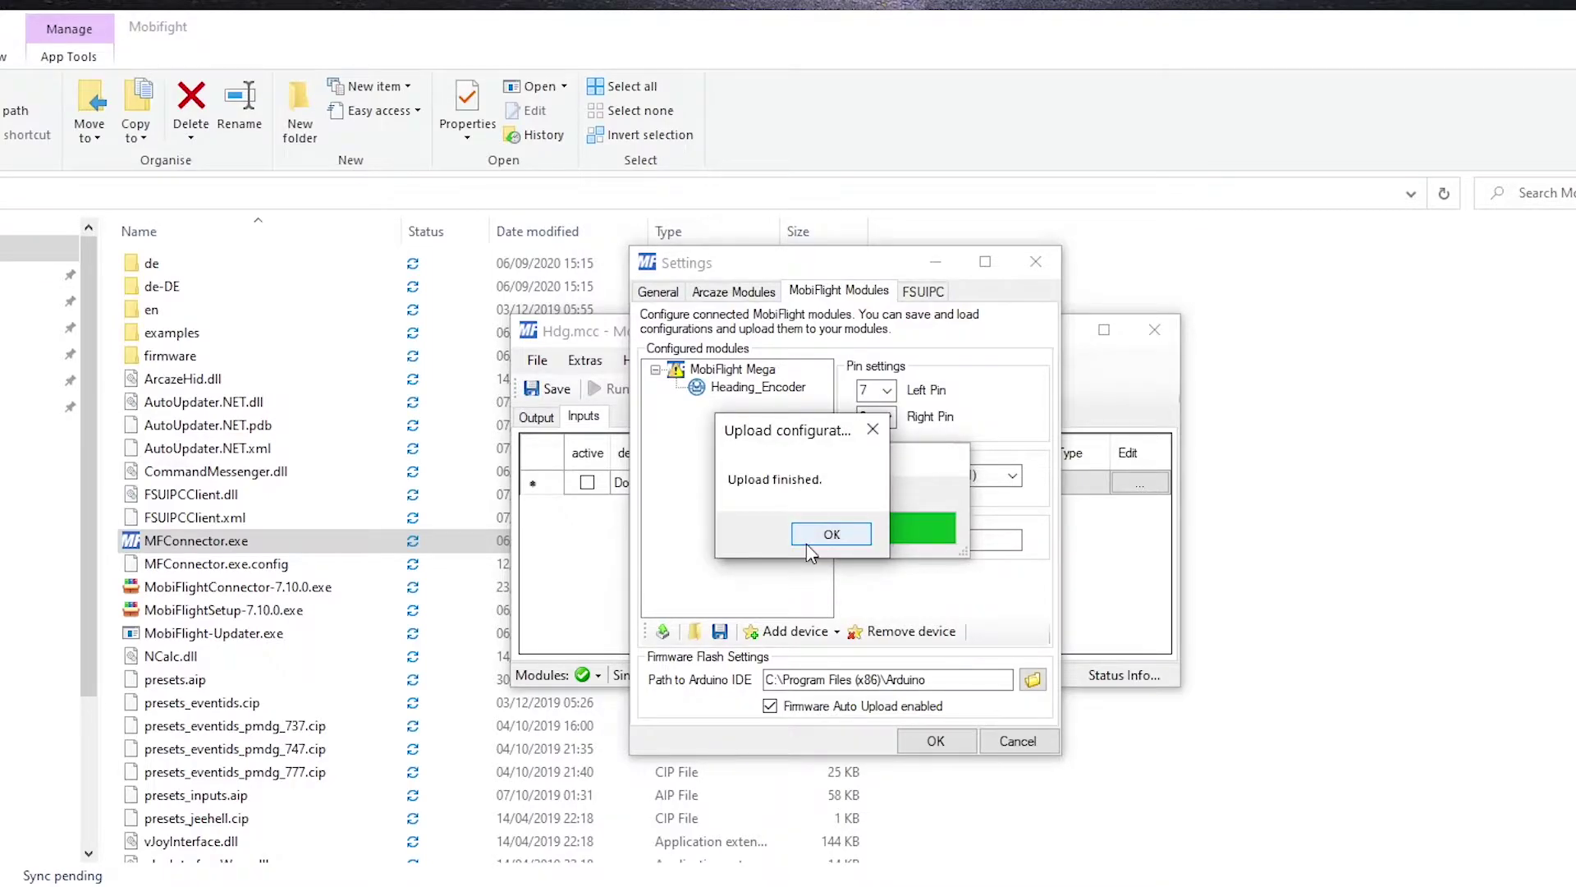
left_click(821, 534)
left_click(934, 739)
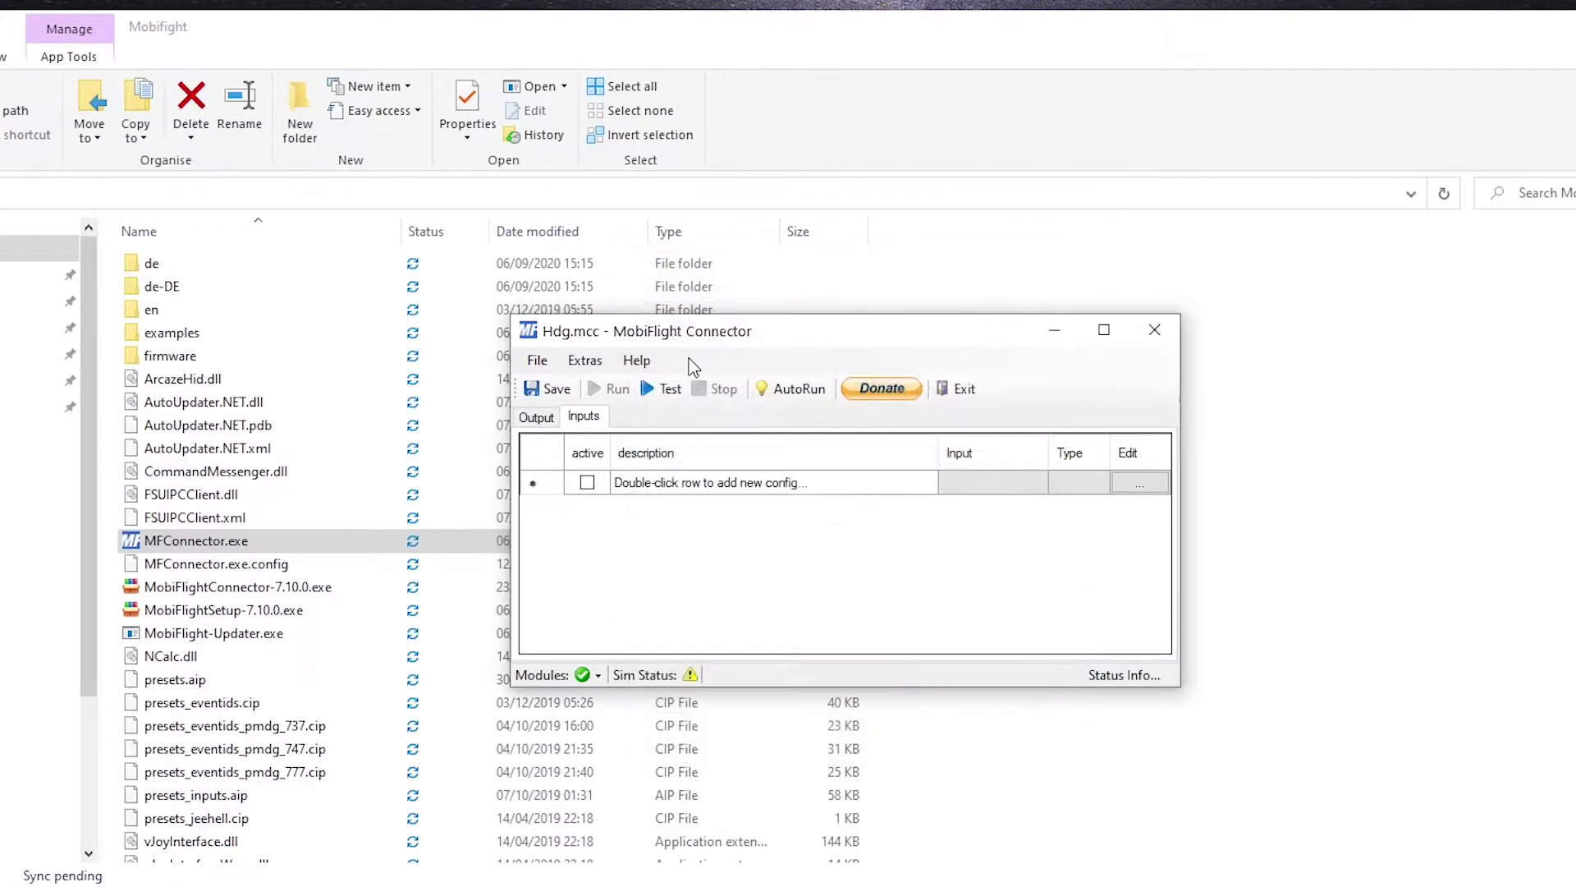
left_click(798, 489)
Step: Create an input config described 'AP_Heading_Value' and open its input configuration wizard
left_click(824, 490)
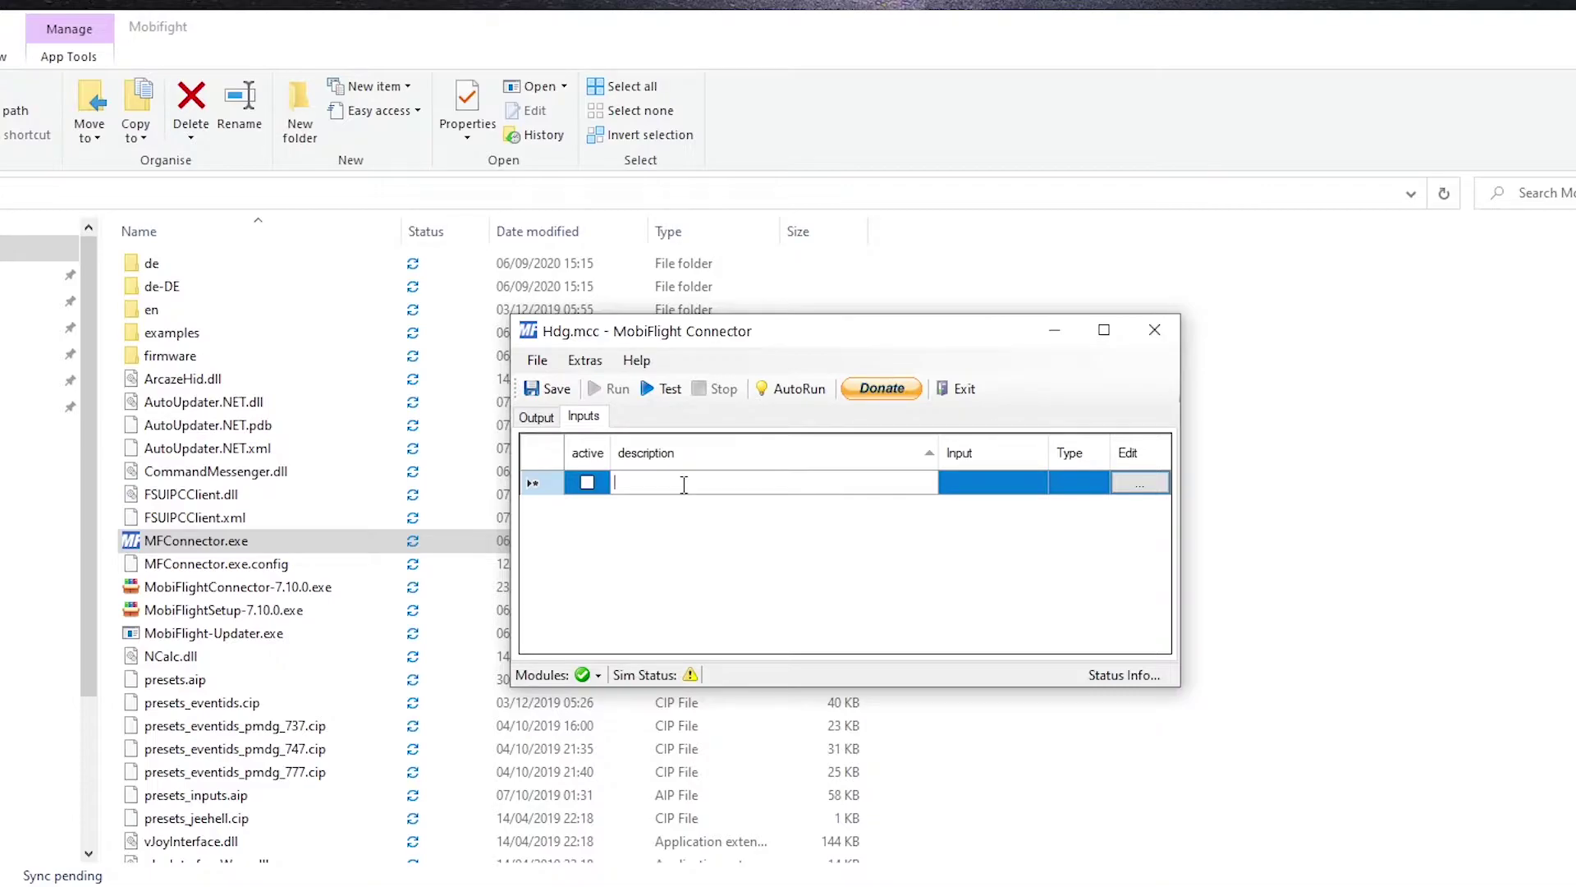
type("AP_Headi")
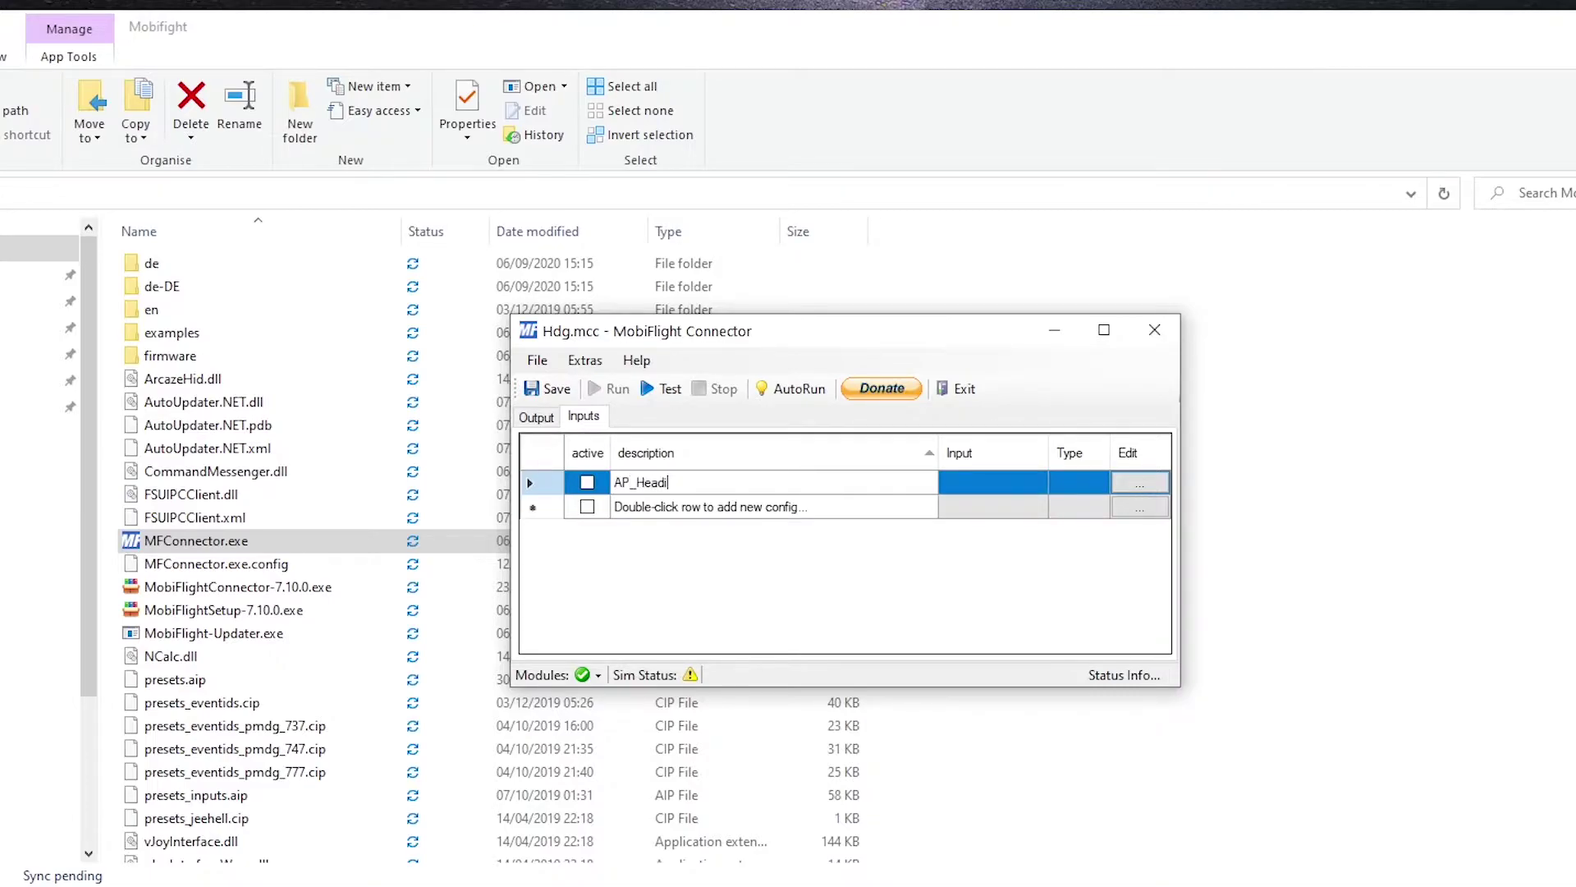
type("ng_Value")
left_click(1139, 483)
left_click_drag(815, 259, 838, 247)
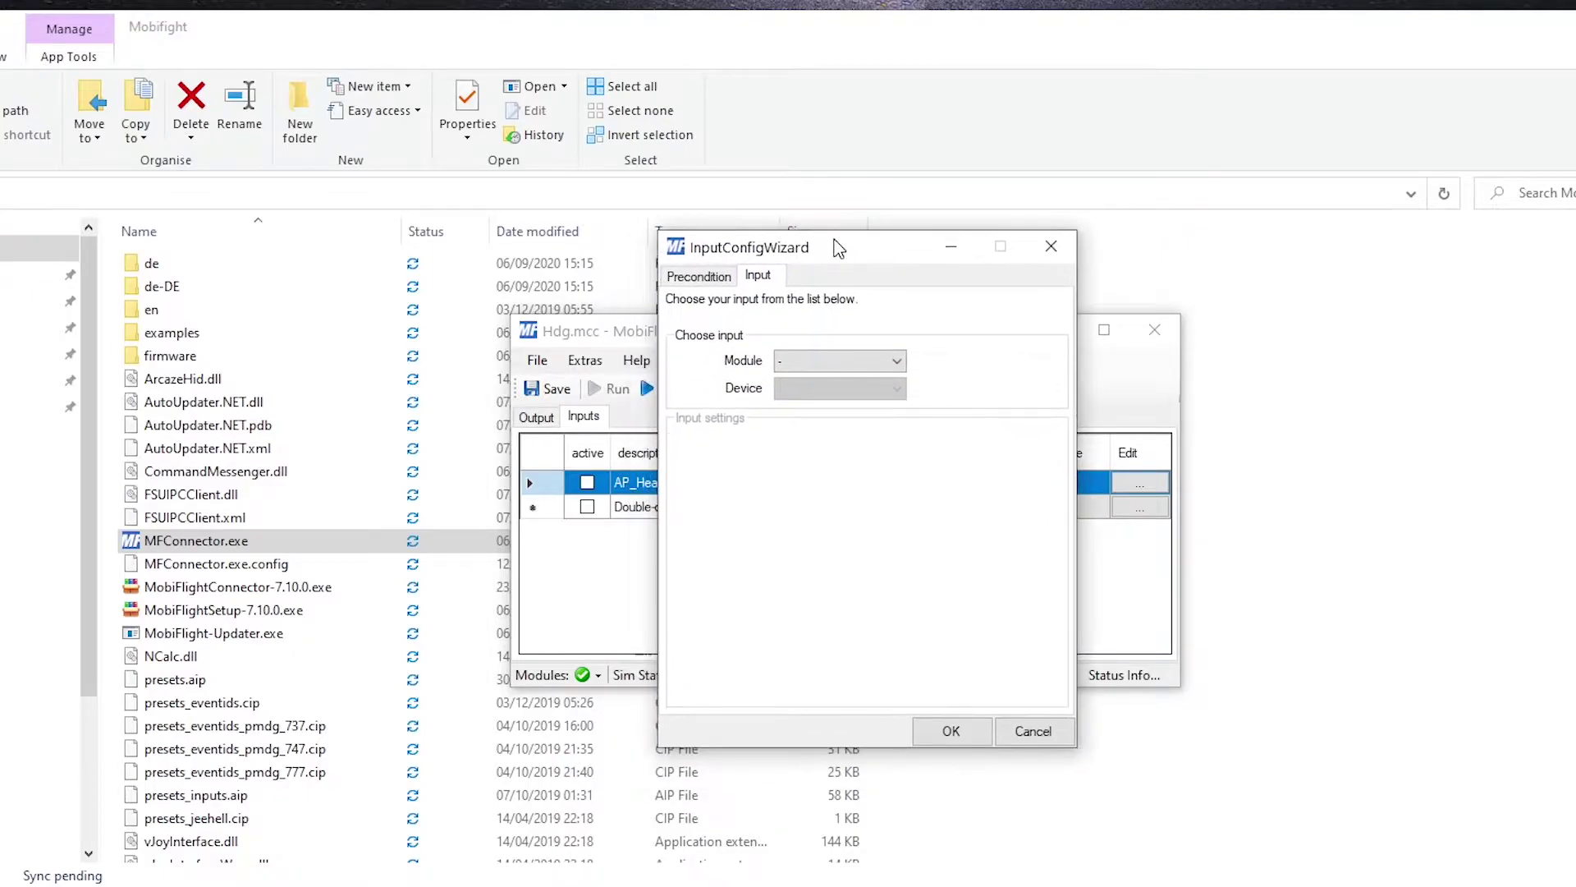
Step: Select the MobiFlight Mega module and its Heading_Encoder device as the input
left_click(857, 367)
left_click(853, 391)
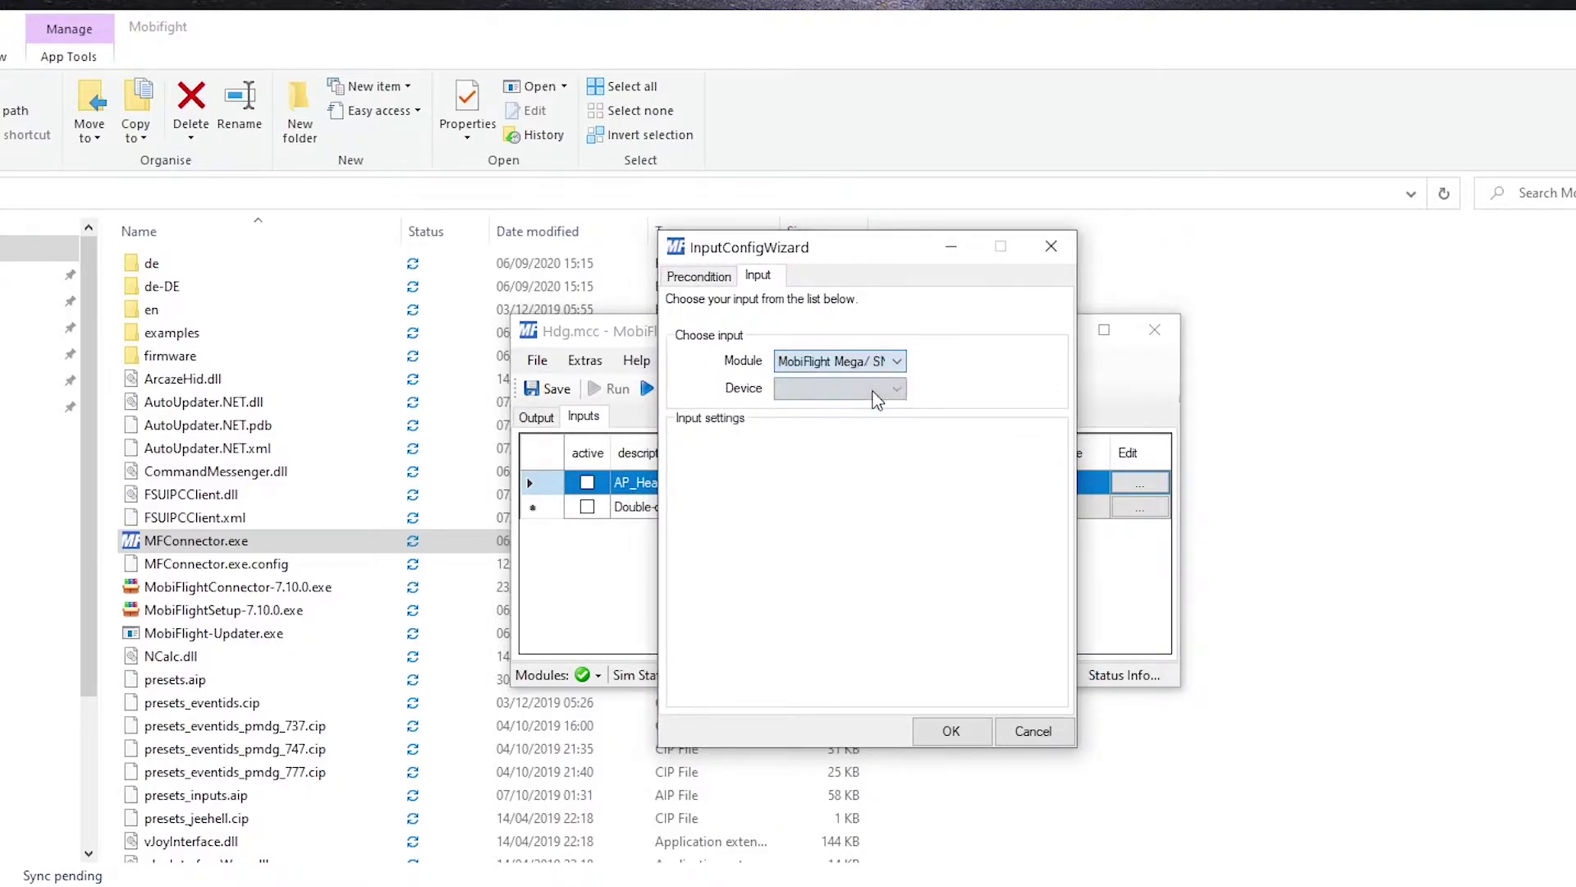
left_click(832, 362)
left_click(834, 393)
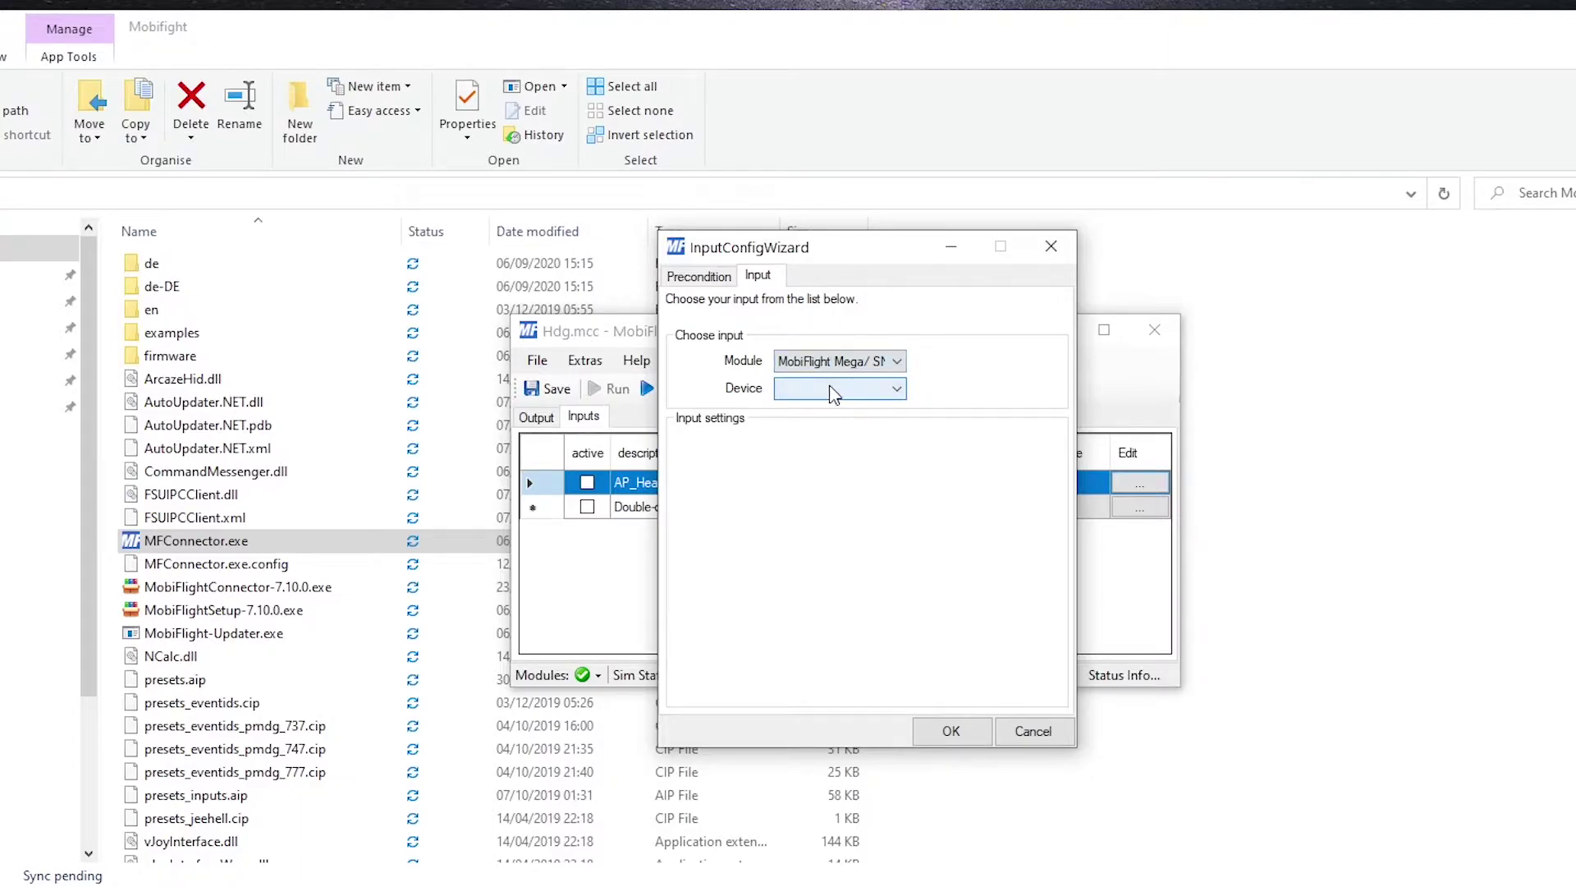
left_click(834, 393)
left_click(841, 410)
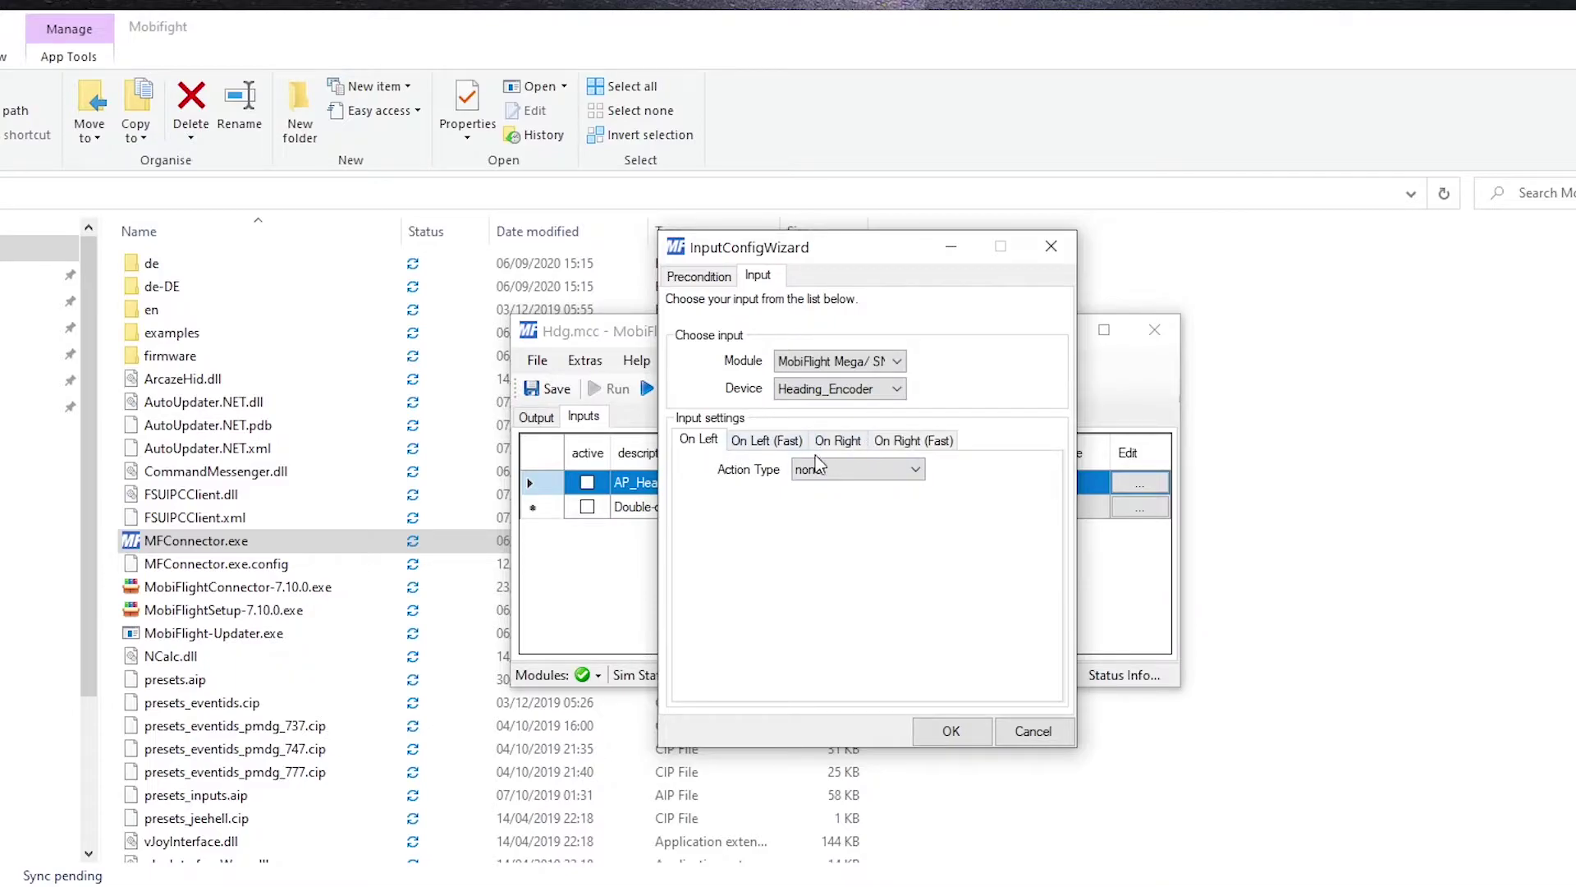
left_click(938, 444)
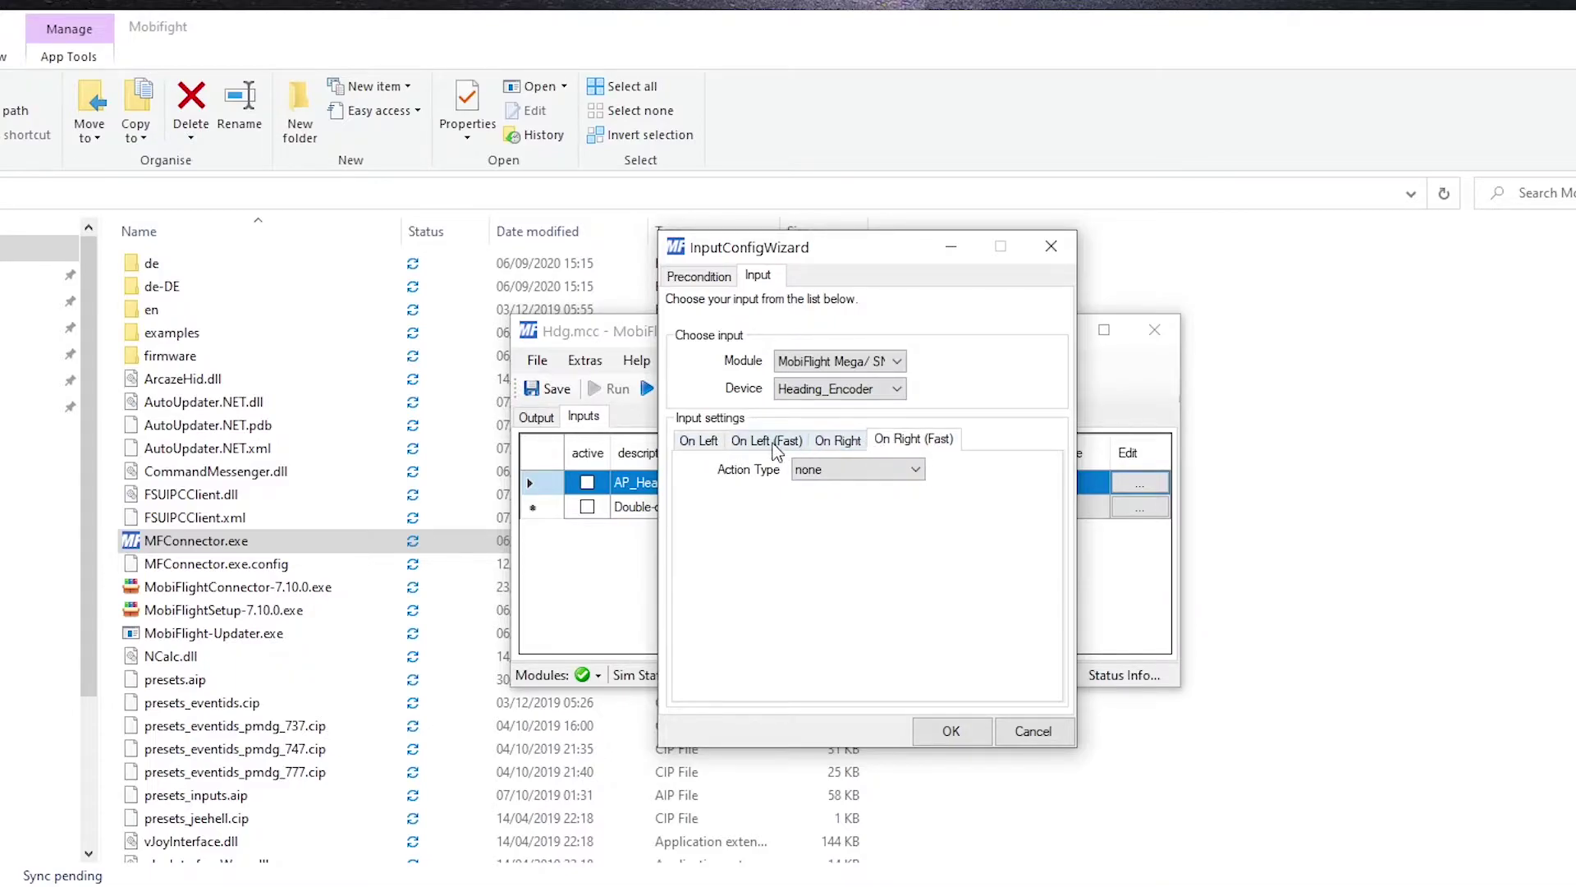
left_click(710, 443)
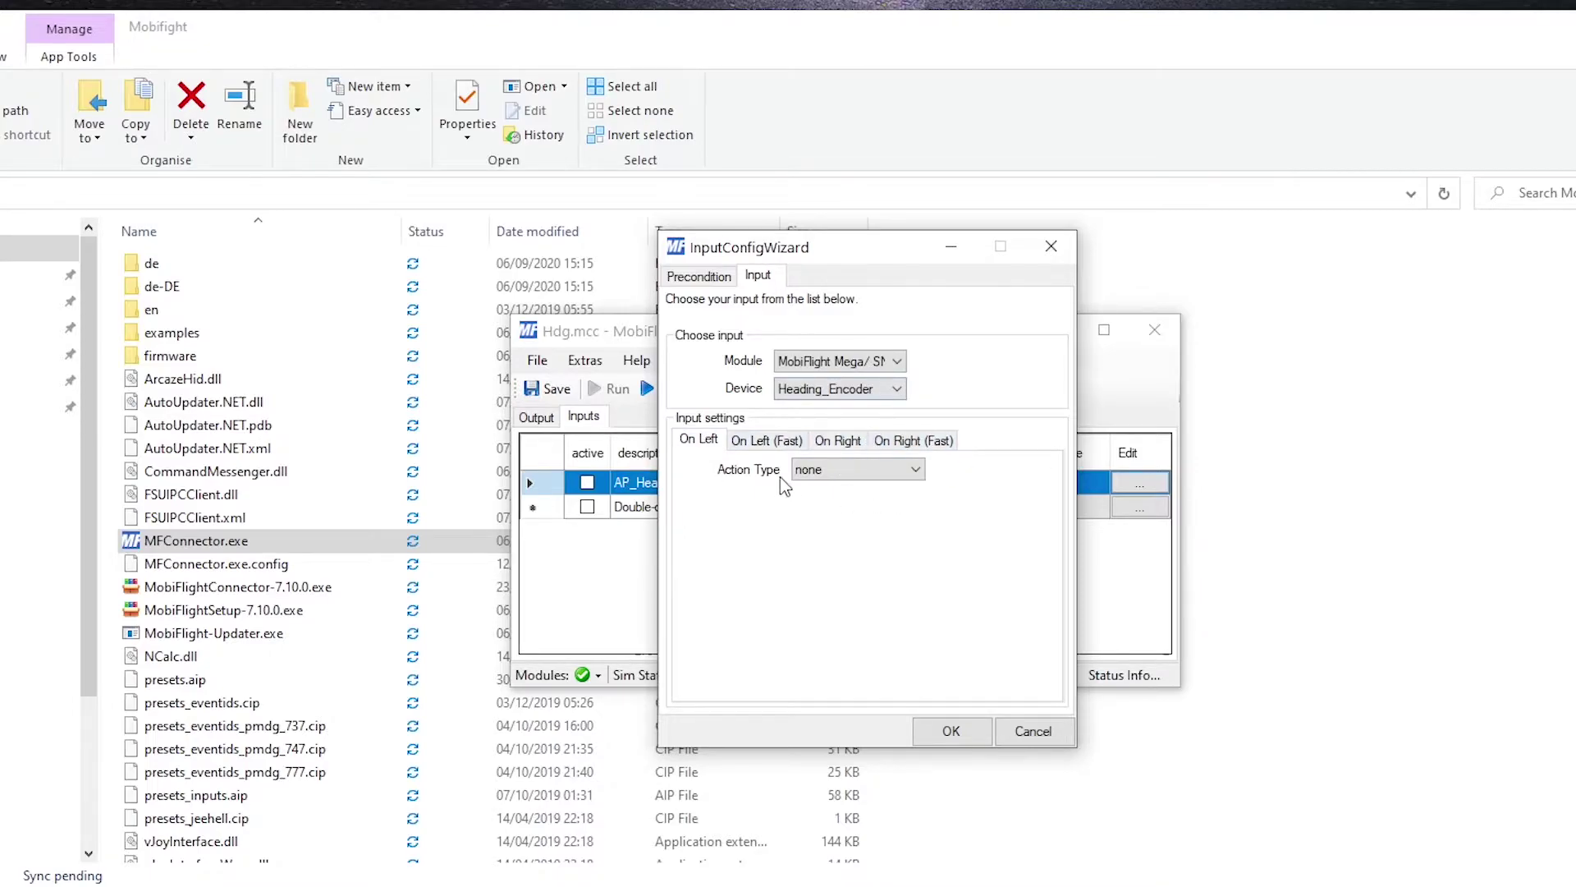
Step: Make left turns write an FSUIPC Offset using the 'Autopilot - AP Heading Value' preset (0x07CC, 2 bytes)
left_click(854, 471)
left_click(846, 498)
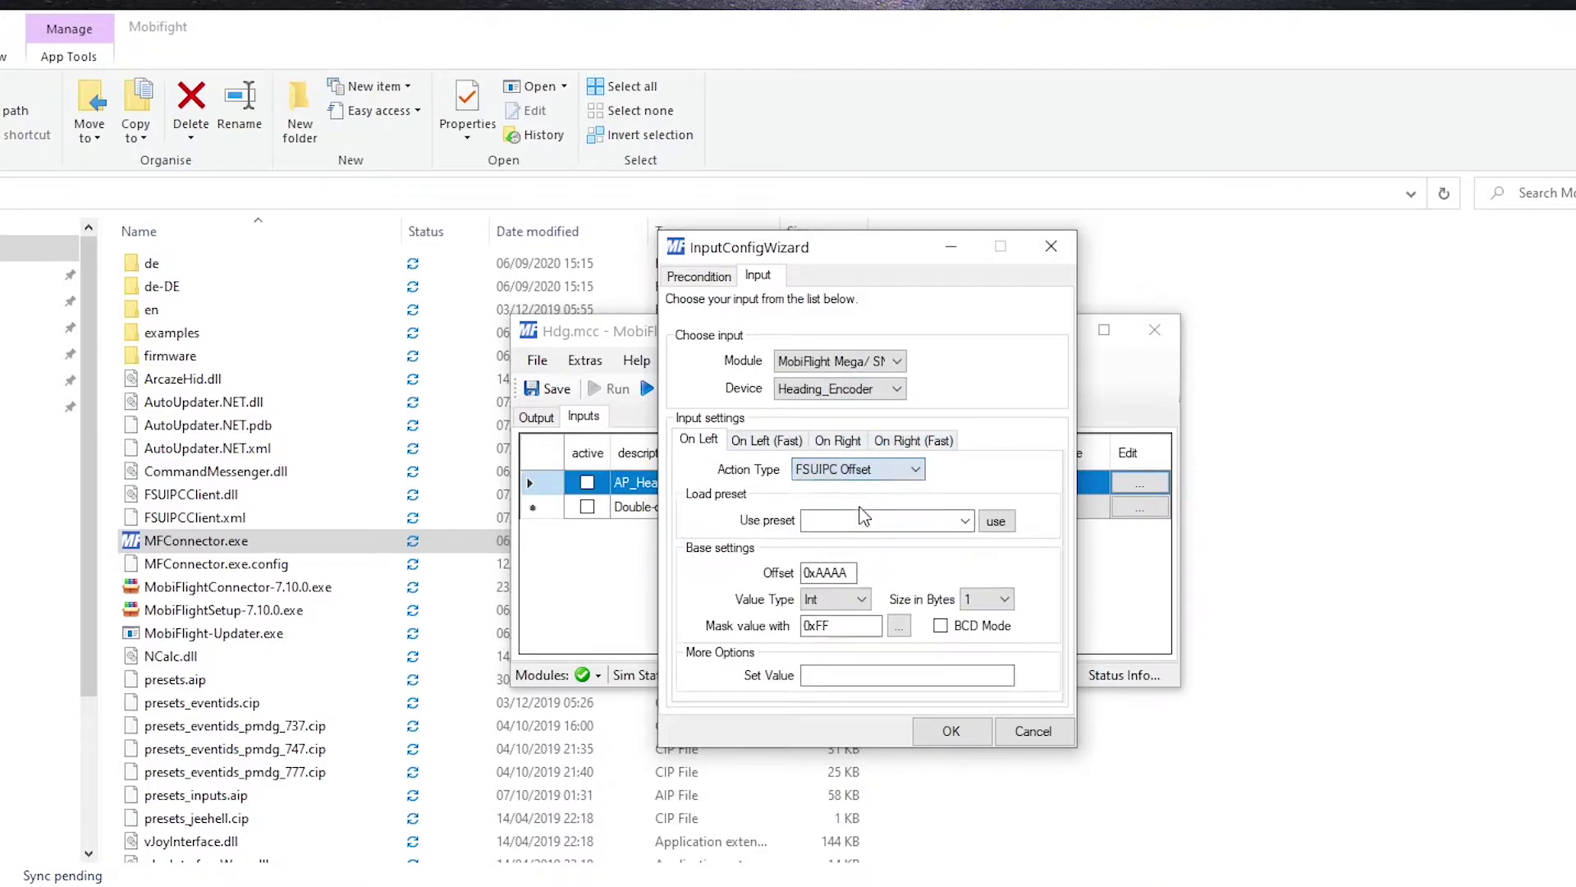
left_click(933, 518)
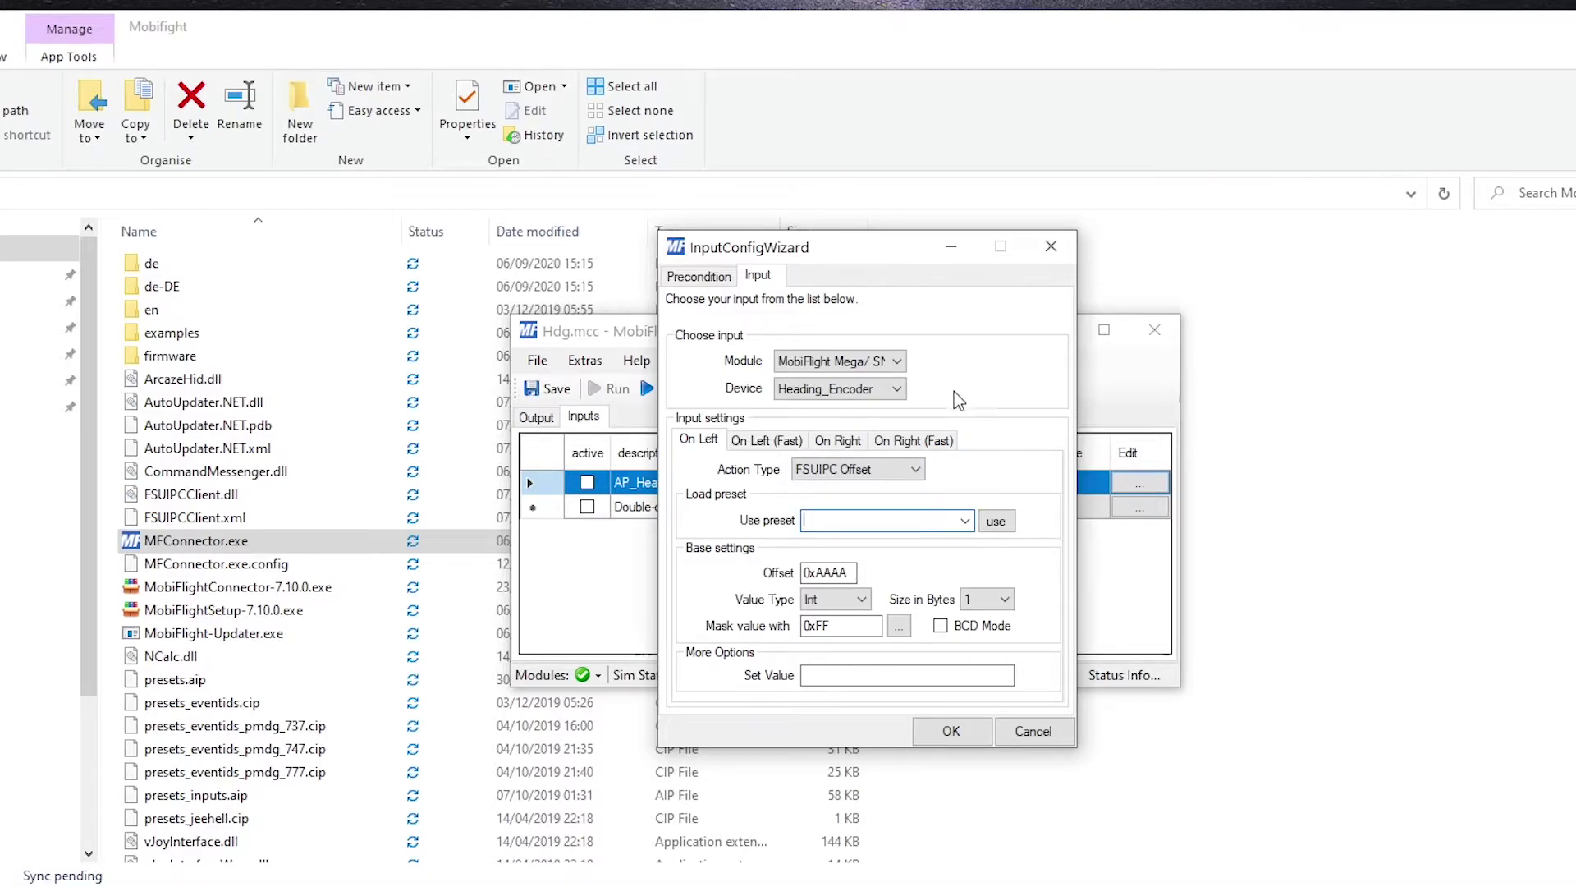
left_click(965, 520)
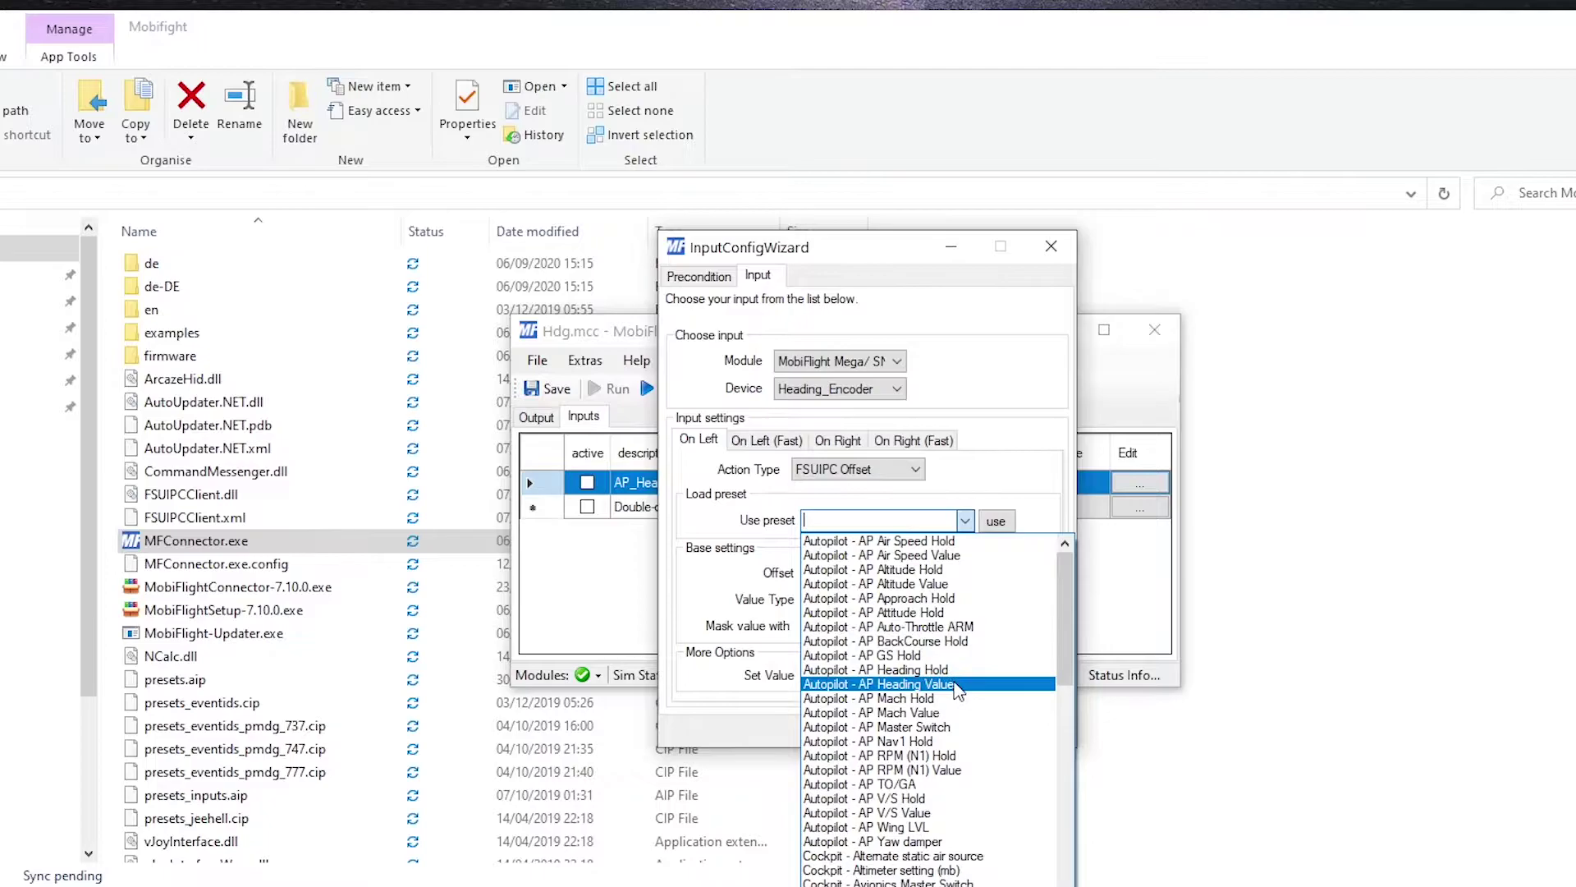
left_click(940, 685)
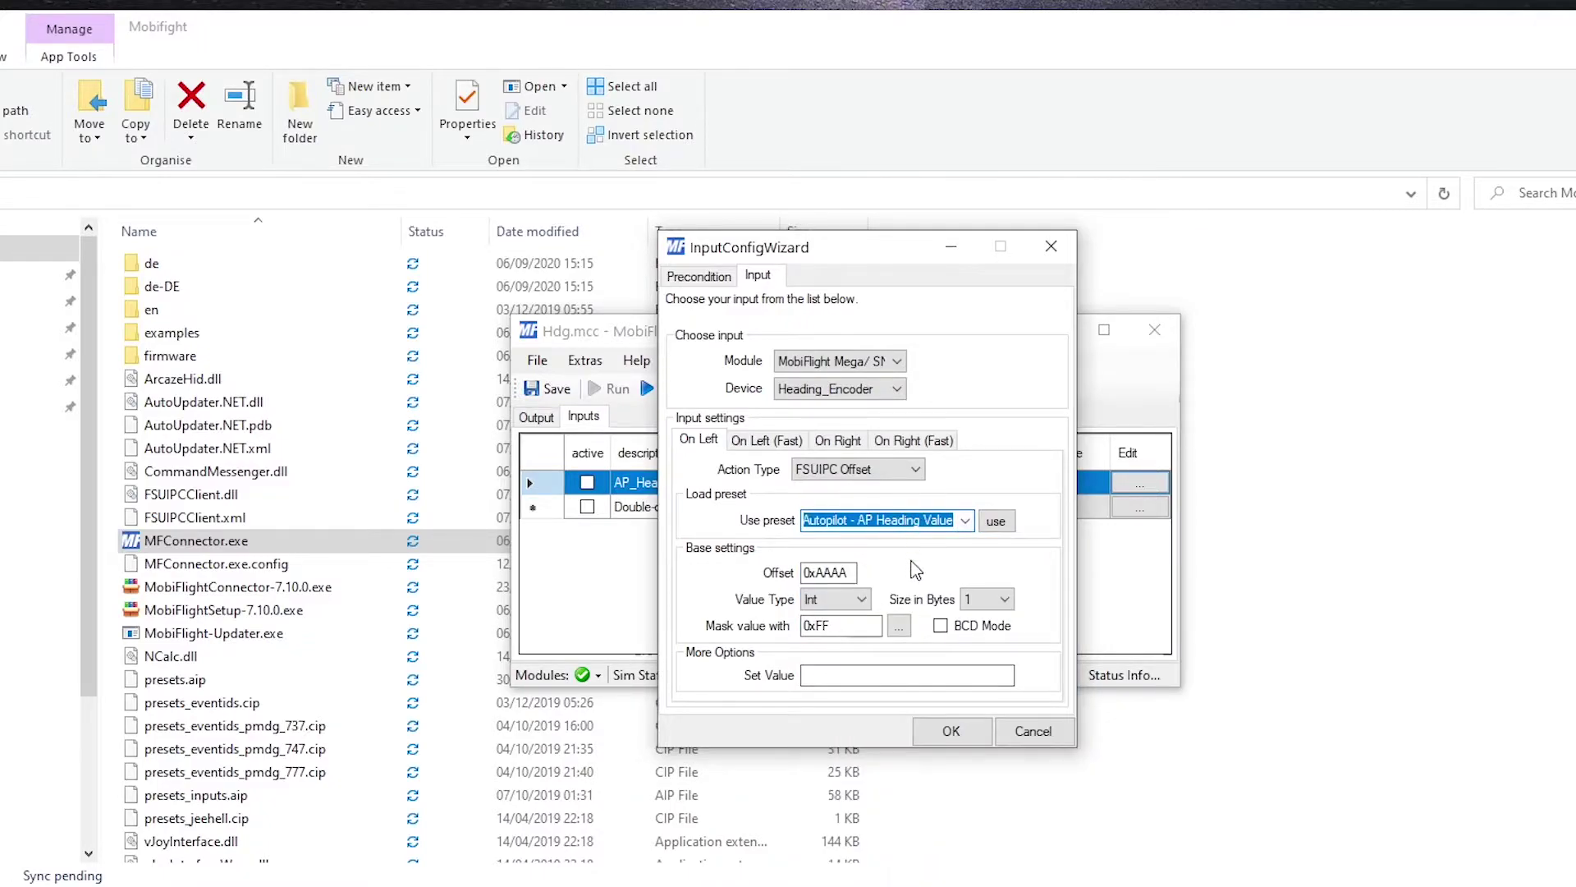
left_click(996, 525)
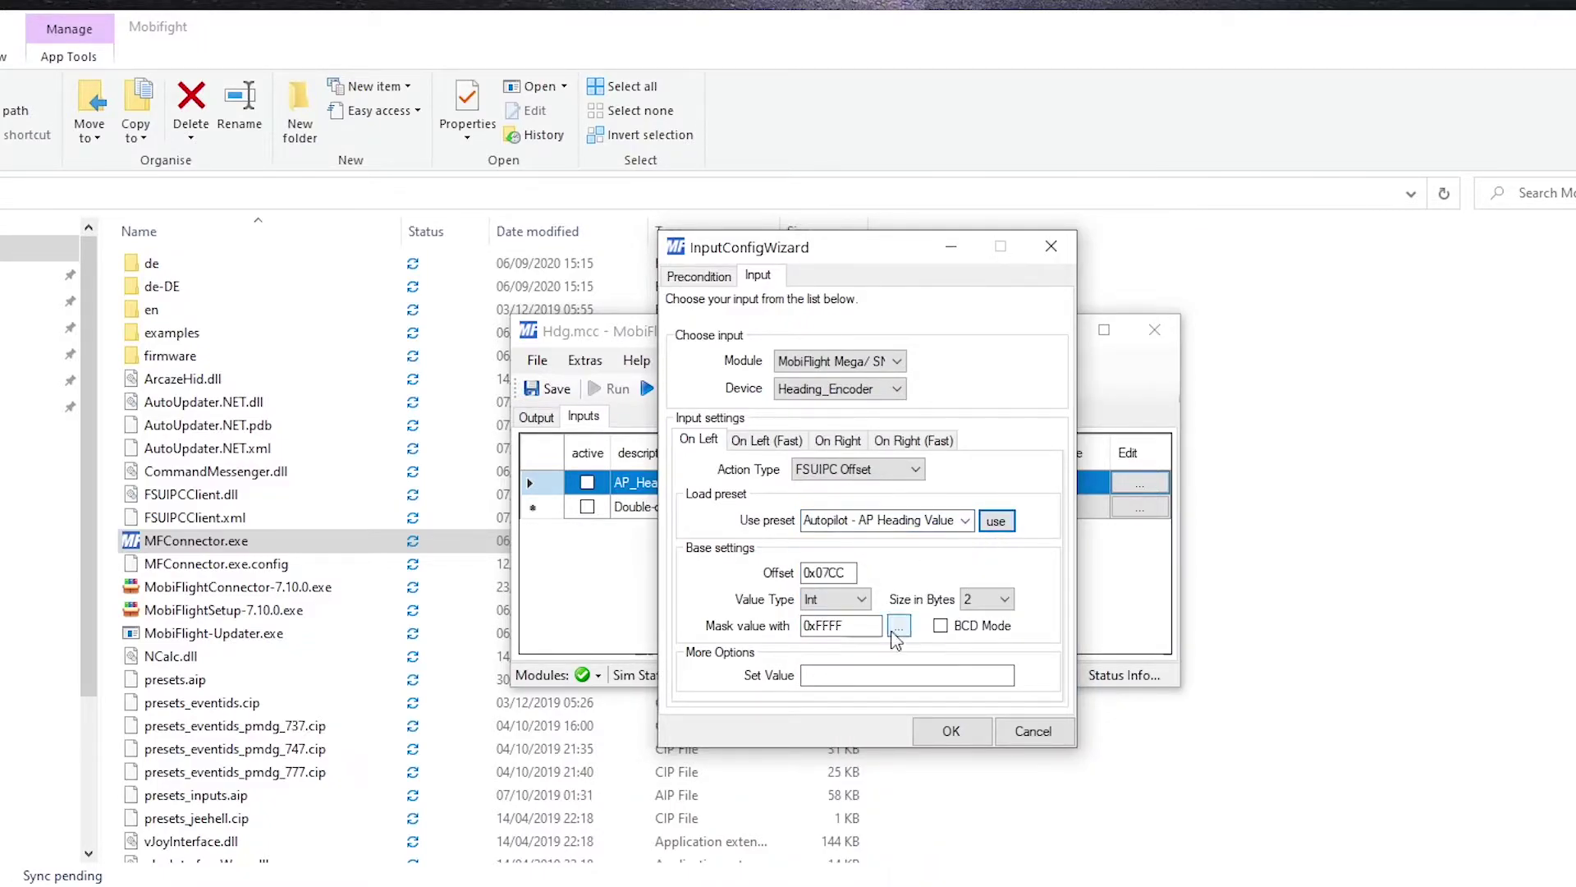
left_click(839, 674)
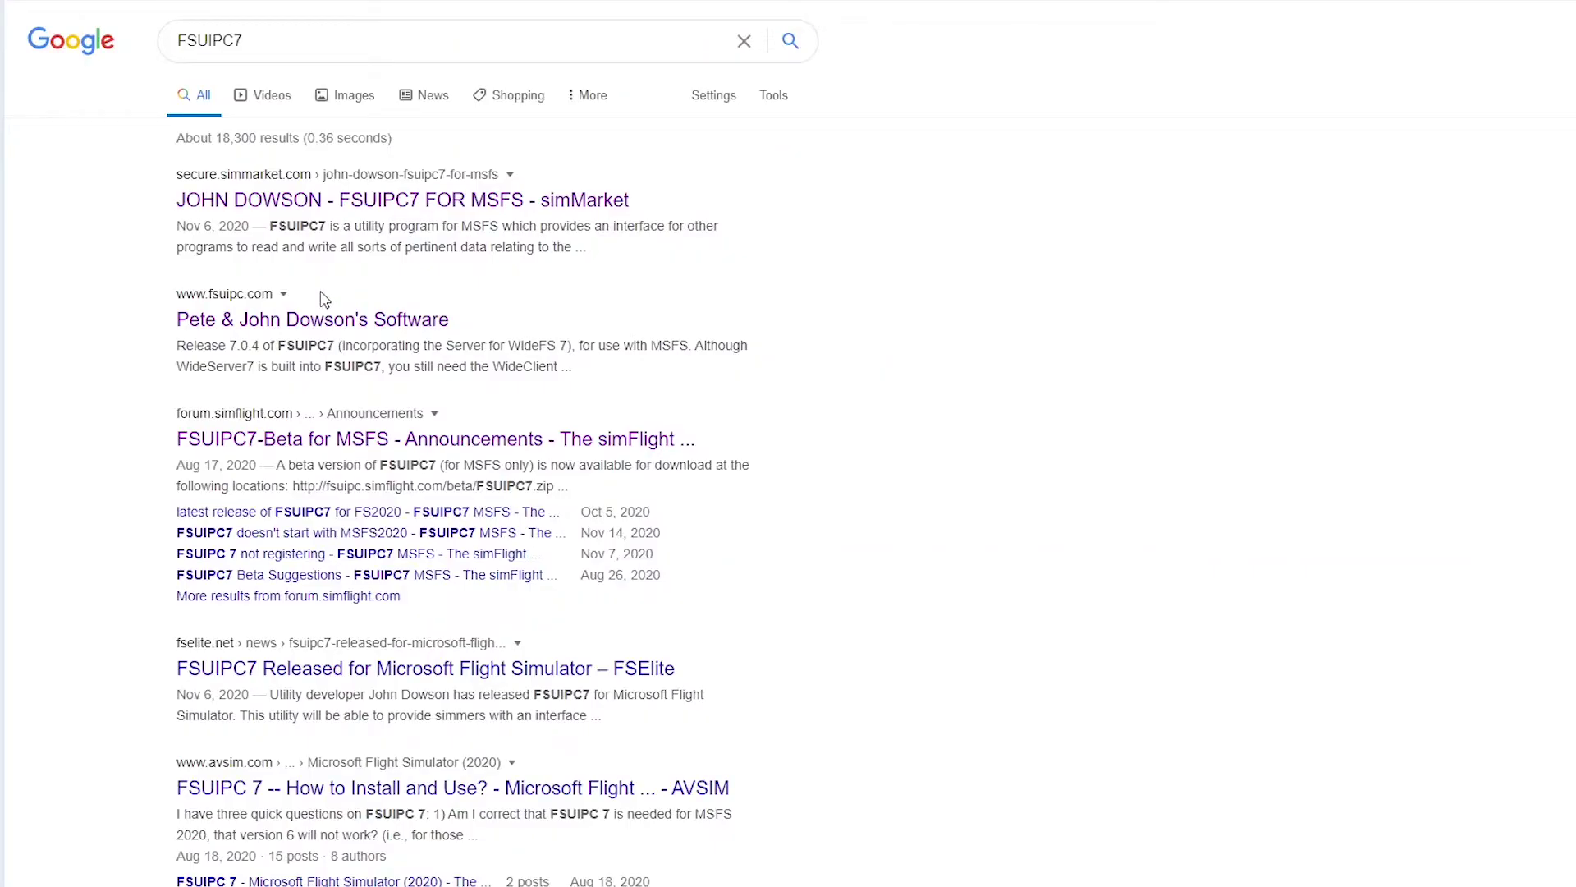
Step: Download the FSUIPC7 for MSFS package from Pete & John Dowson's Software site
left_click(326, 319)
left_click_drag(72, 448, 18, 450)
left_click(328, 451)
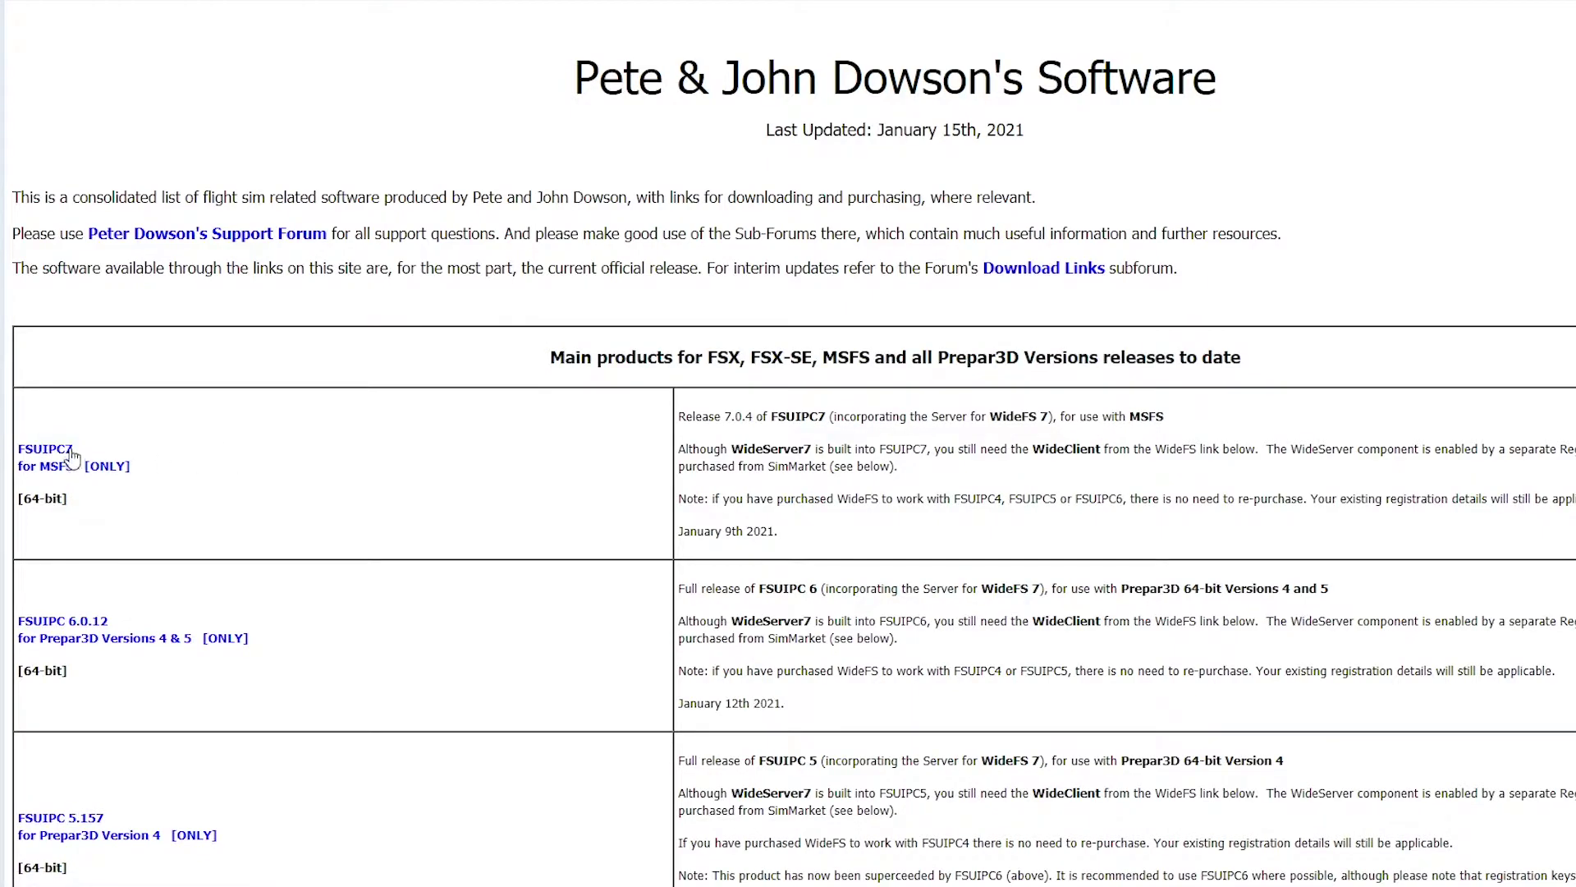
left_click(46, 450)
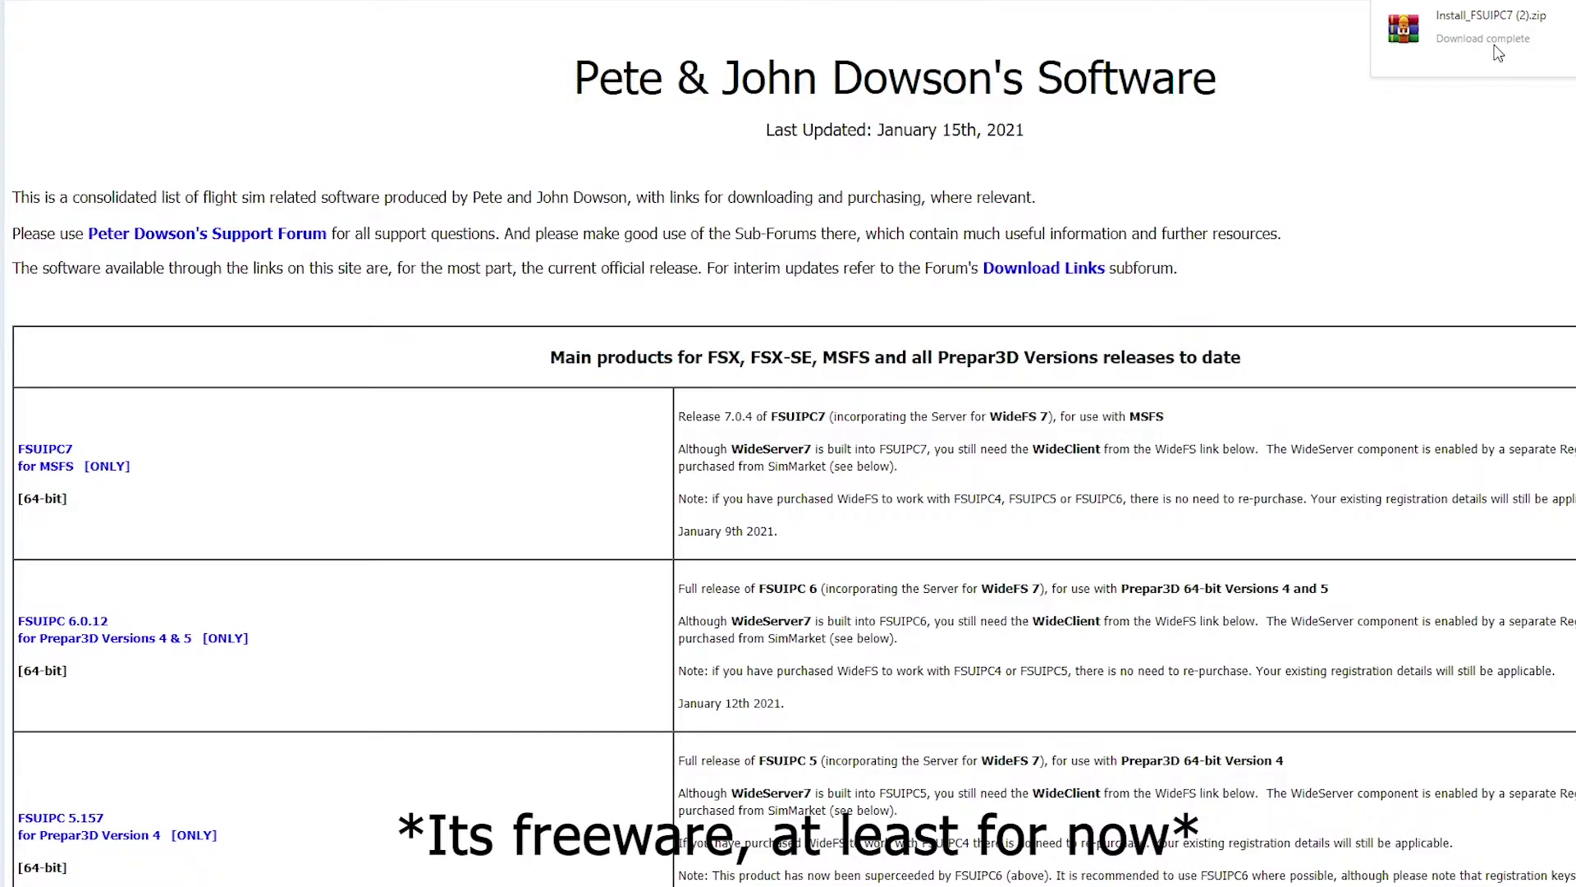
Step: Open the downloaded FSUIPC7 zip and run Install_FSUIPC7.exe
left_click(1499, 53)
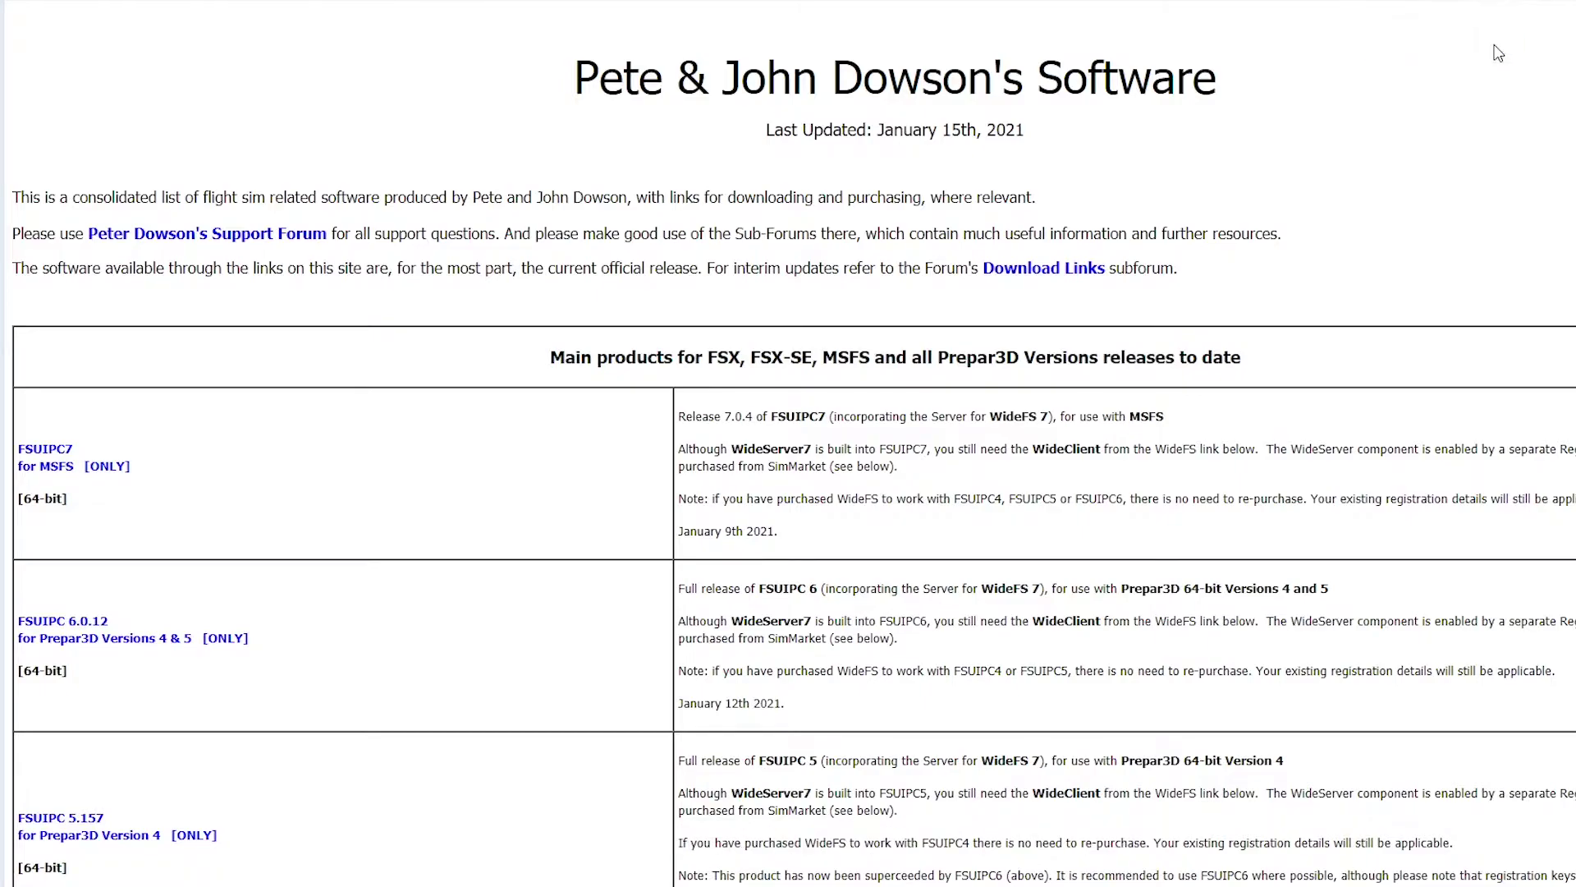
key("ctrl+a")
left_click(103, 306)
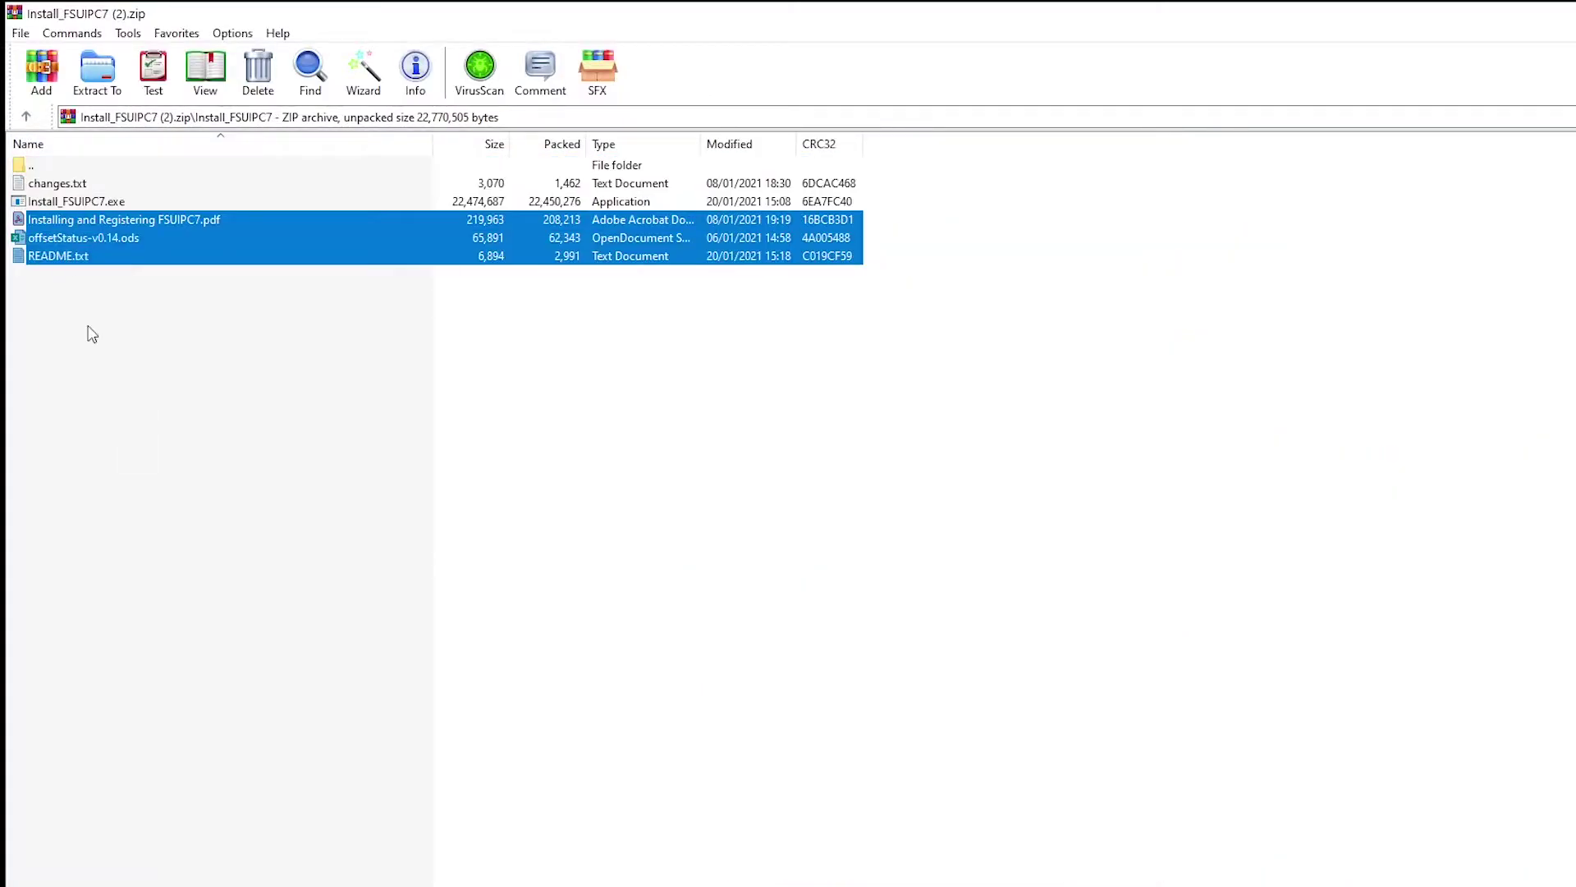
left_click(93, 197)
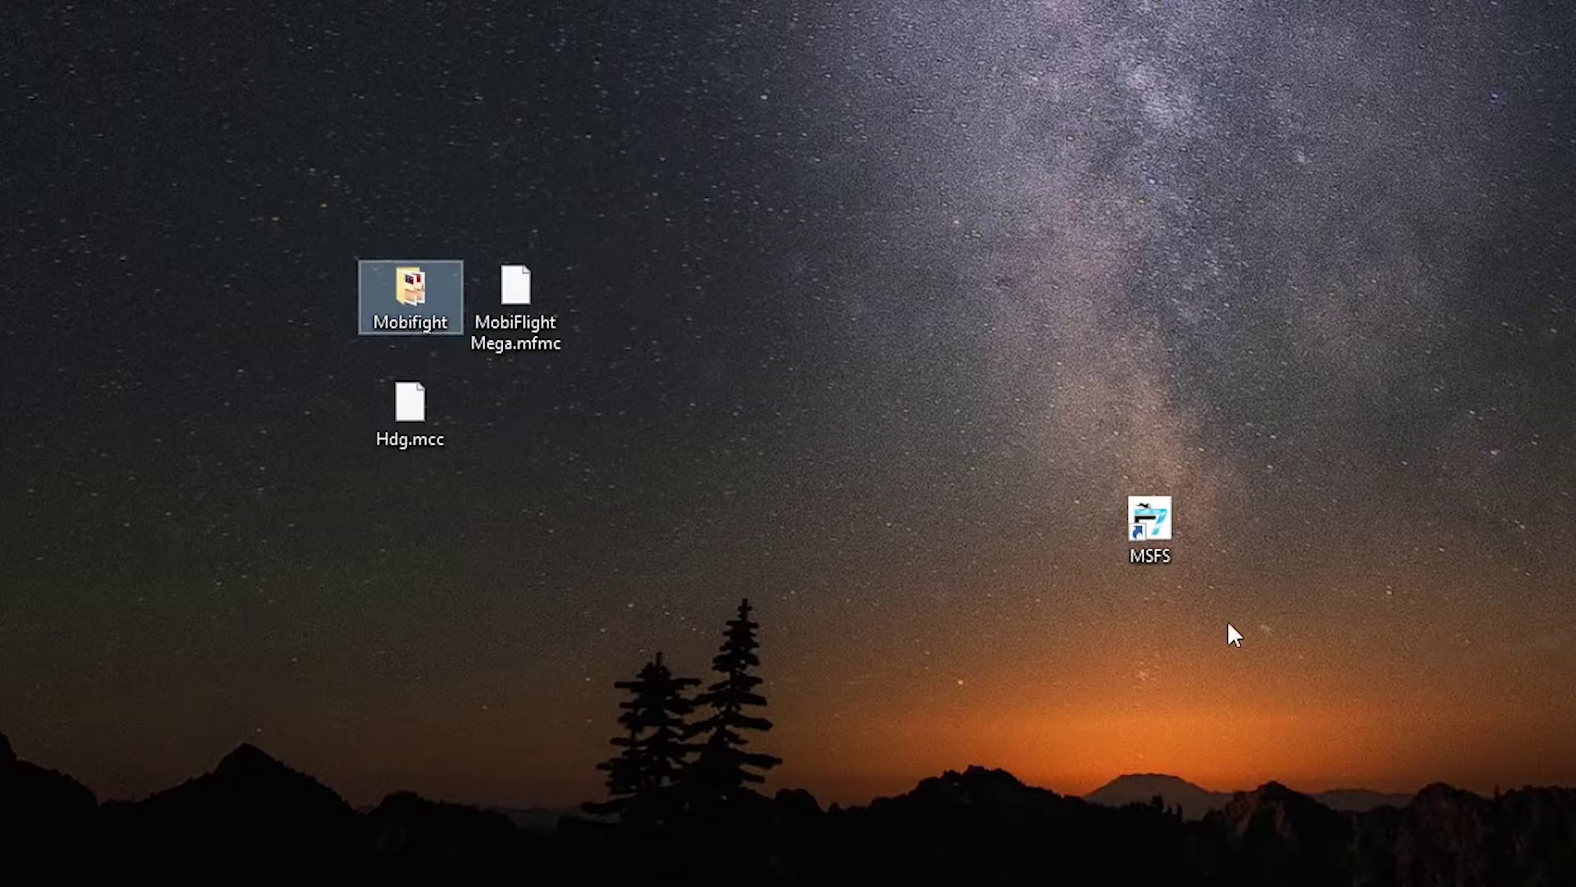
Step: Go to the MSFS shortcut's file location and open the FSUIPC7 Documents folder
left_click_drag(1143, 535, 828, 419)
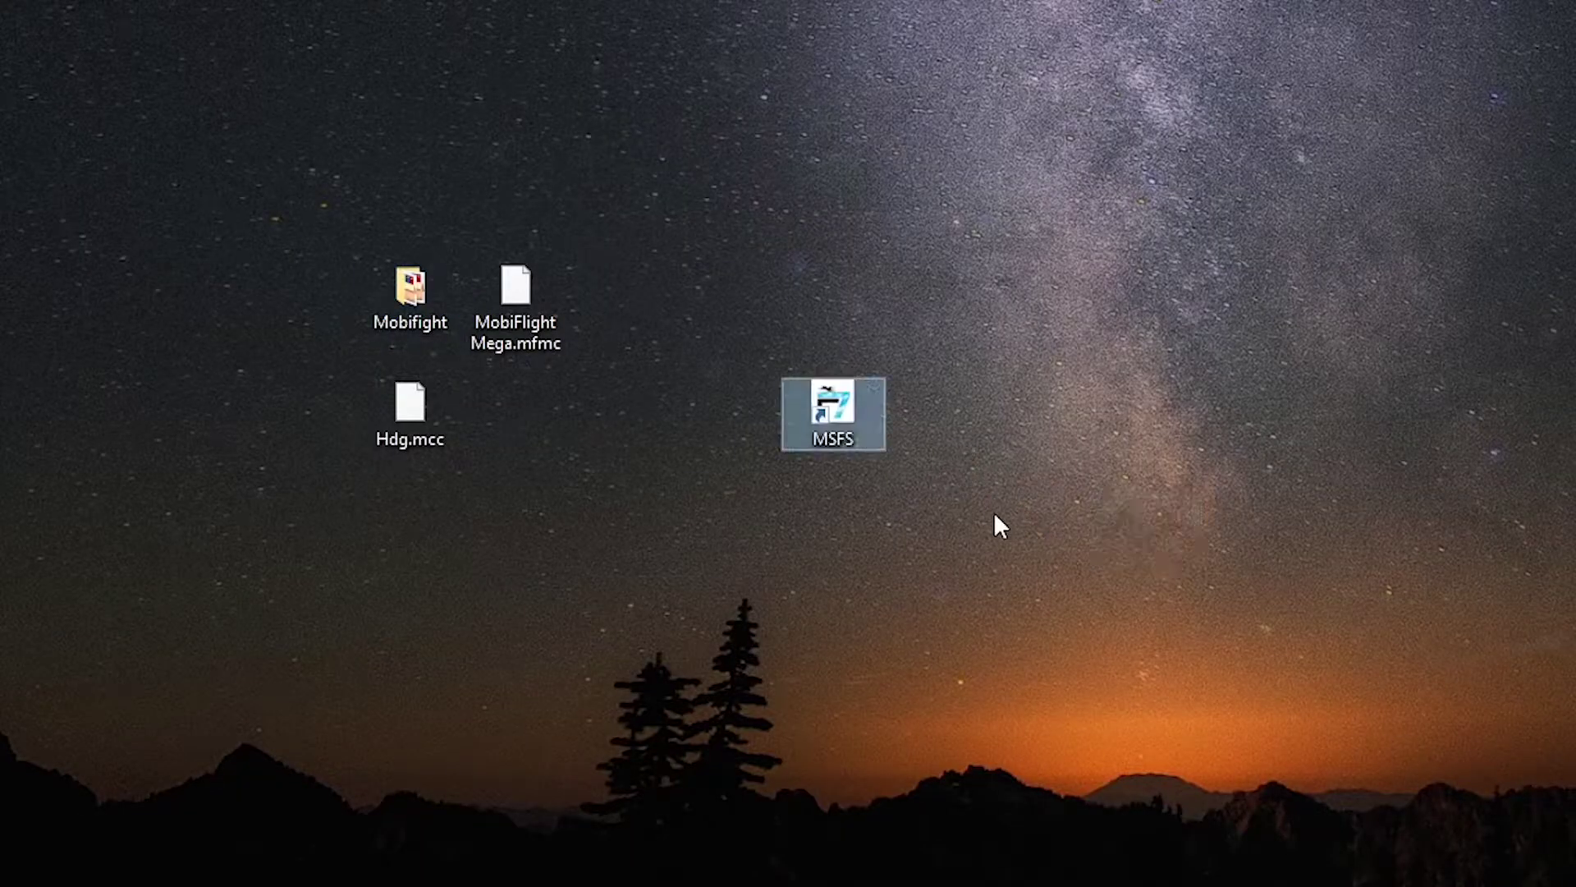
right_click(870, 448)
left_click(977, 517)
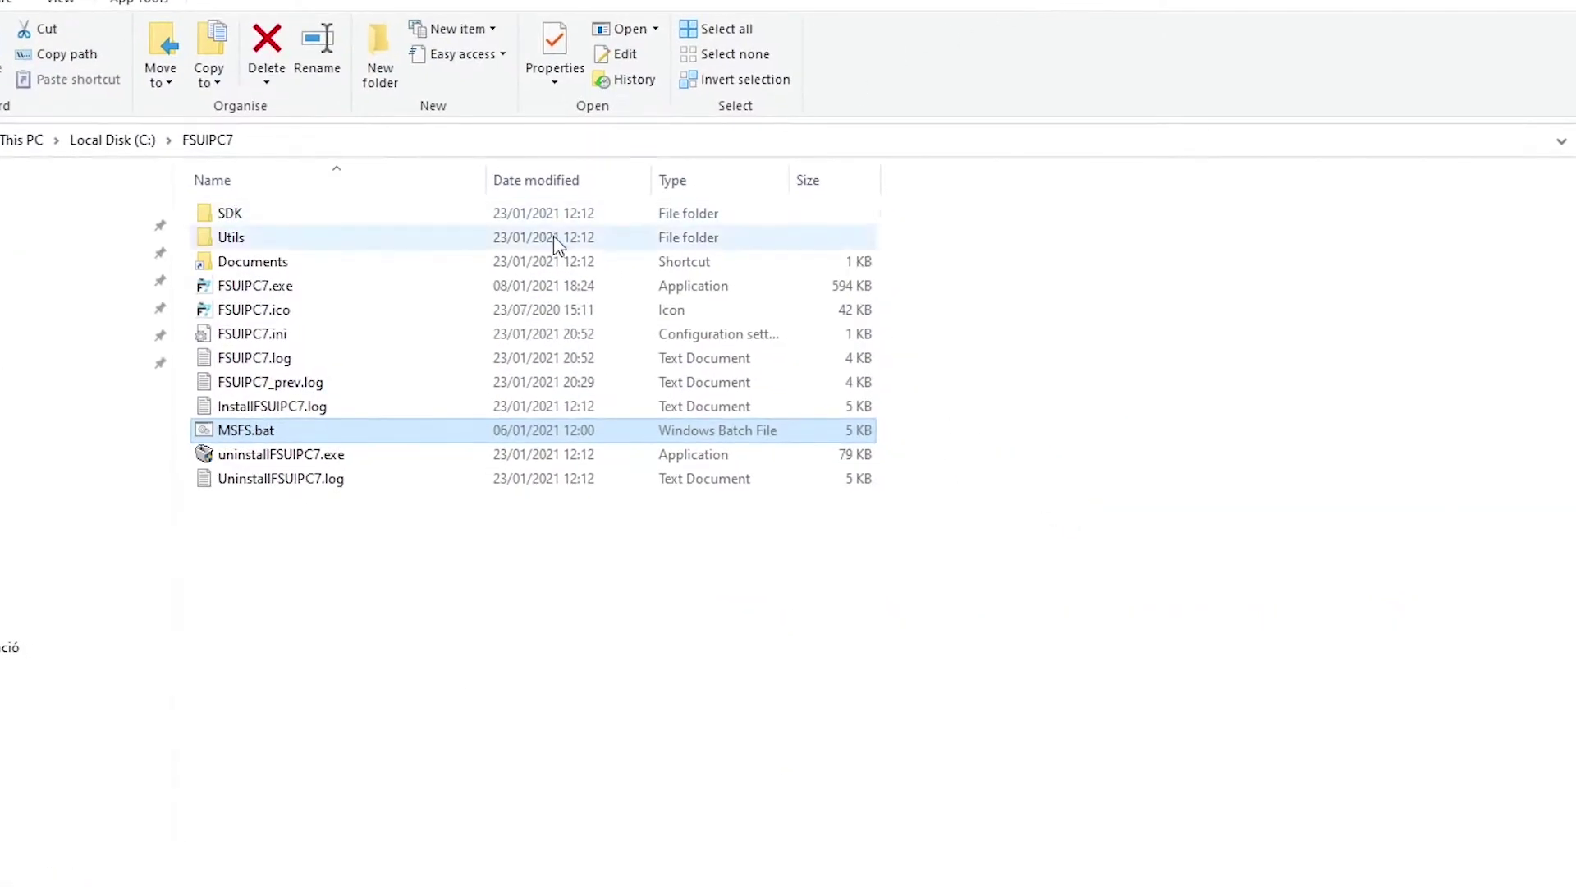
double_click(261, 273)
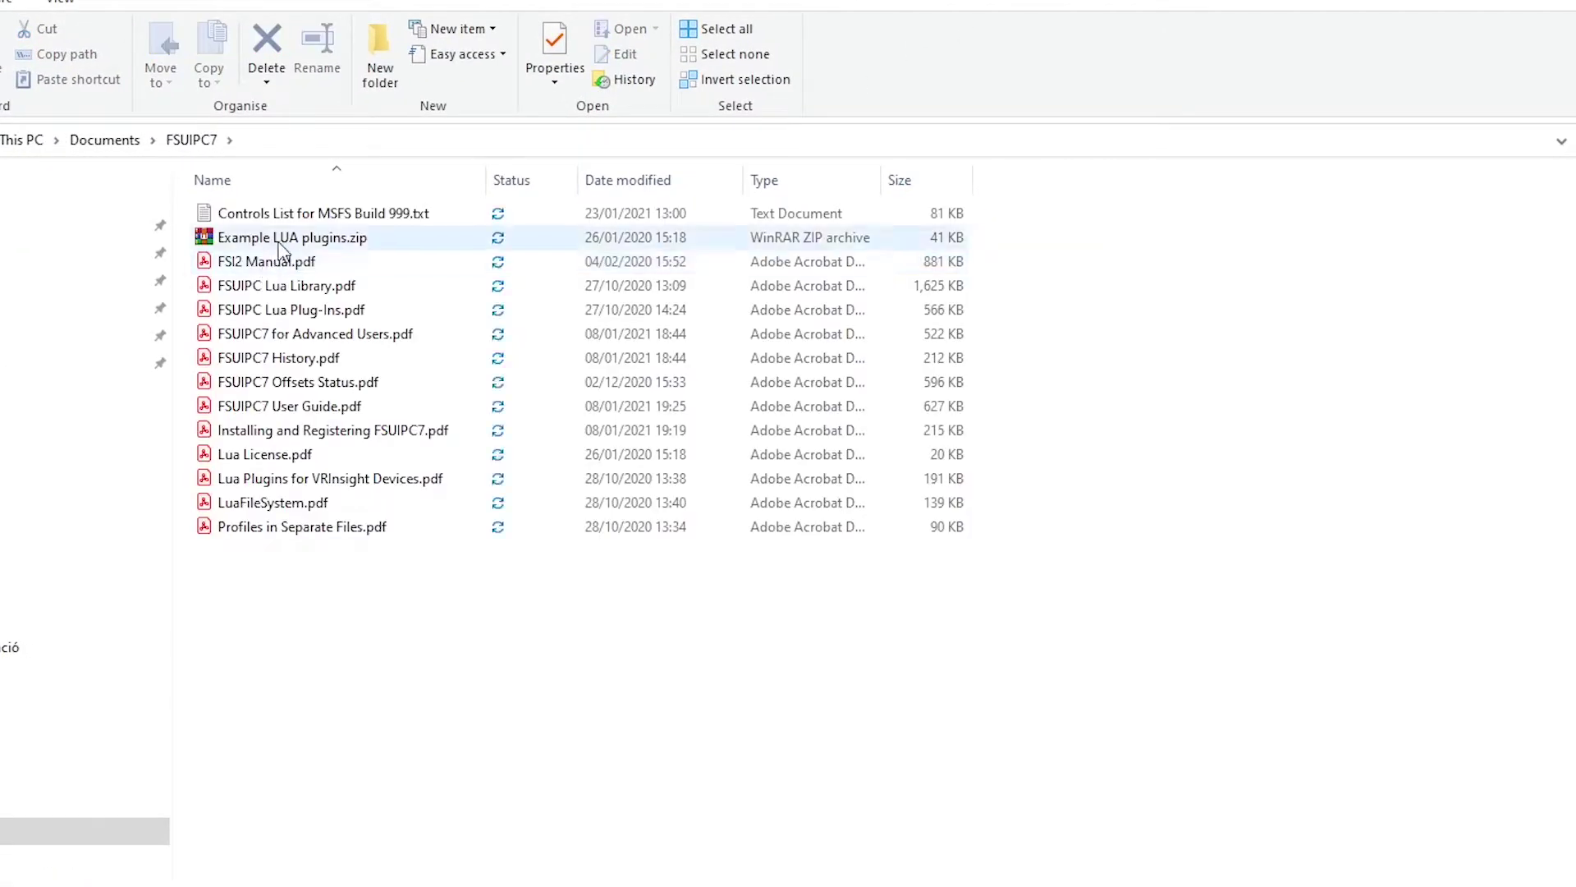
Step: Open FSUIPC7 Offsets Status.pdf and search it for offset 07cc
double_click(402, 381)
scroll(739, 411, "down", 15)
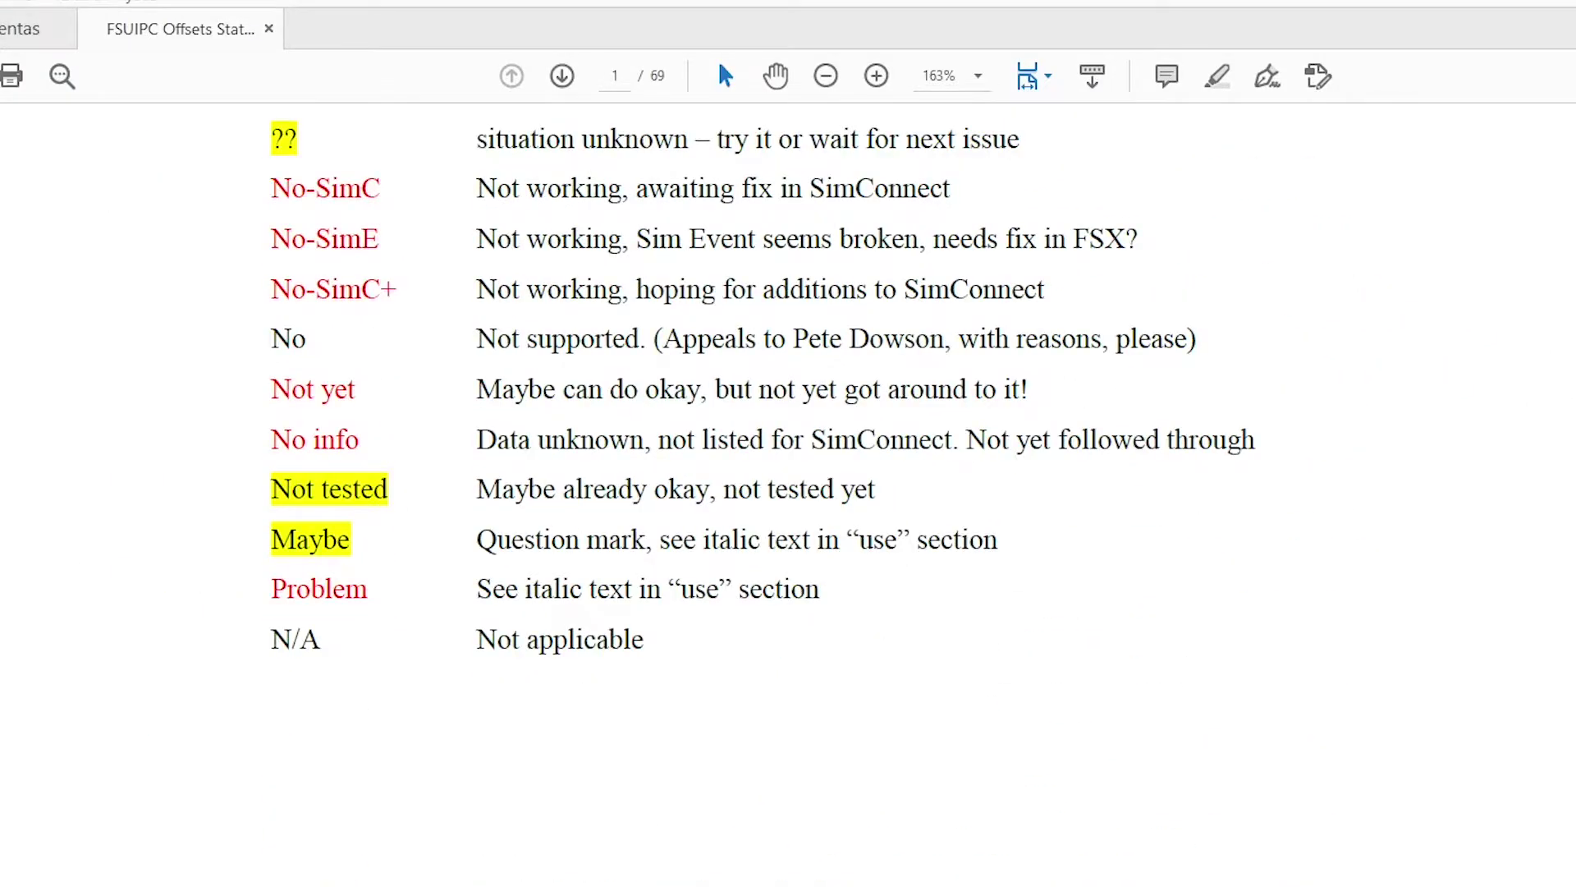
scroll(763, 493, "down", 20)
scroll(788, 492, "up", 20)
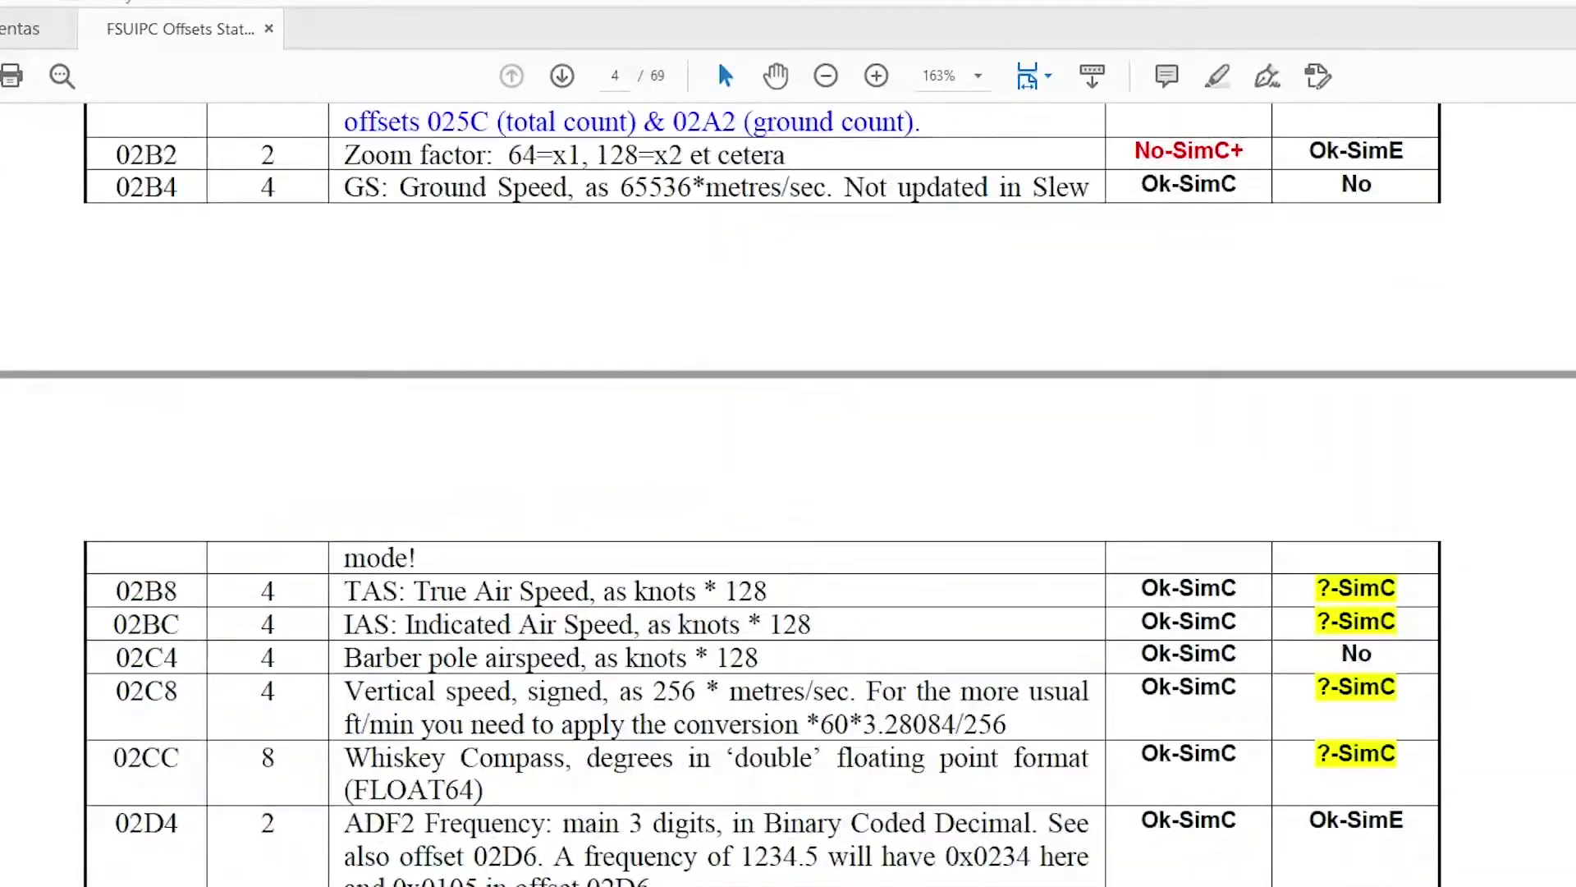
scroll(788, 493, "up", 5)
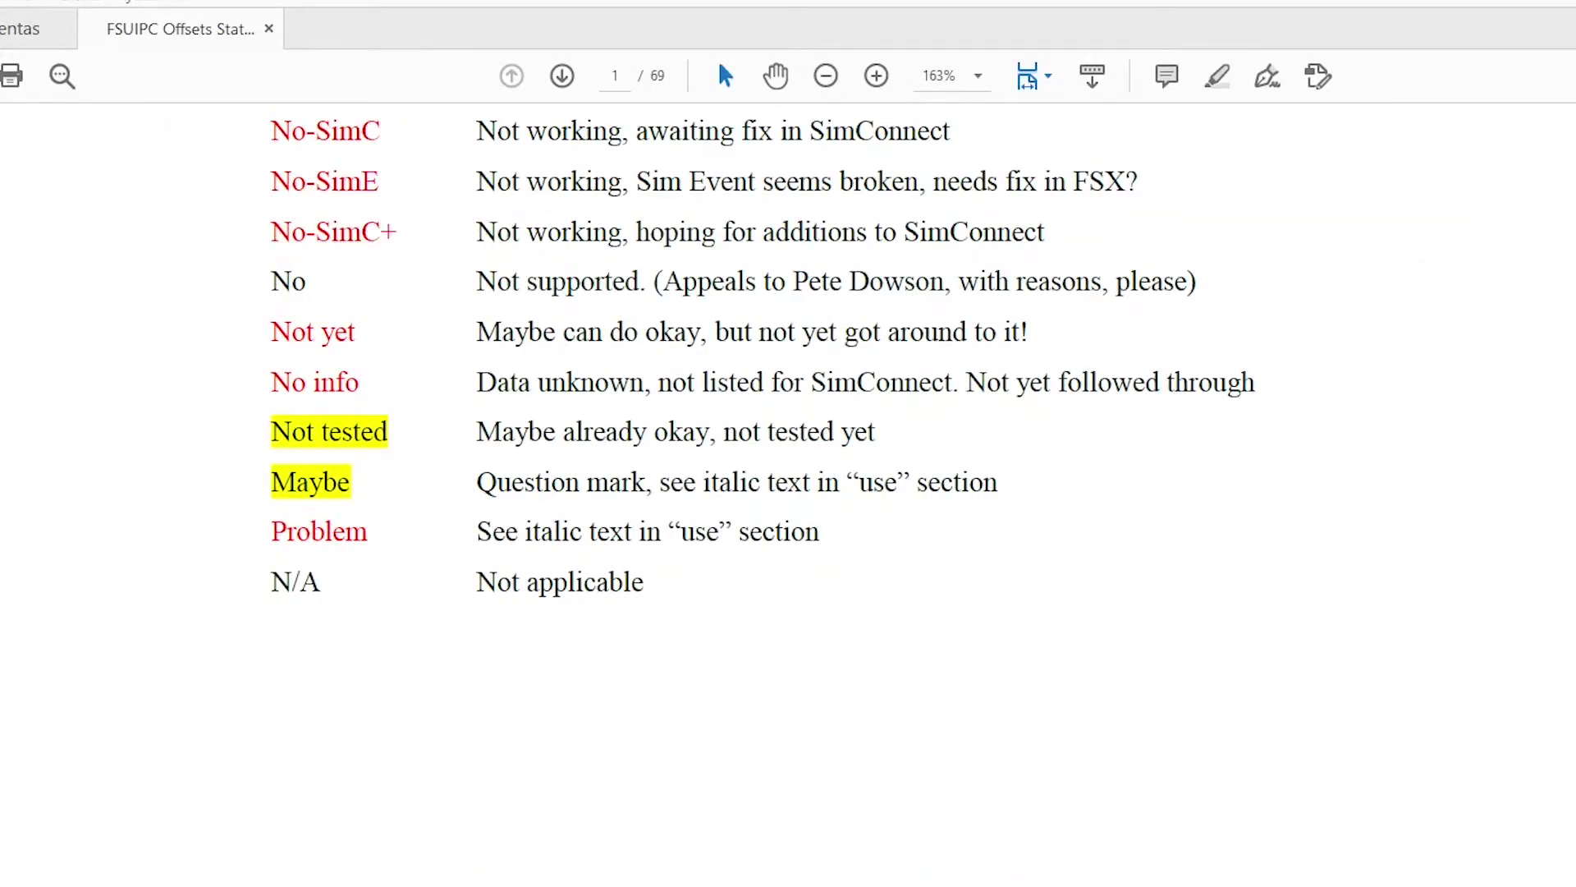
key("ctrl+f")
key("Return")
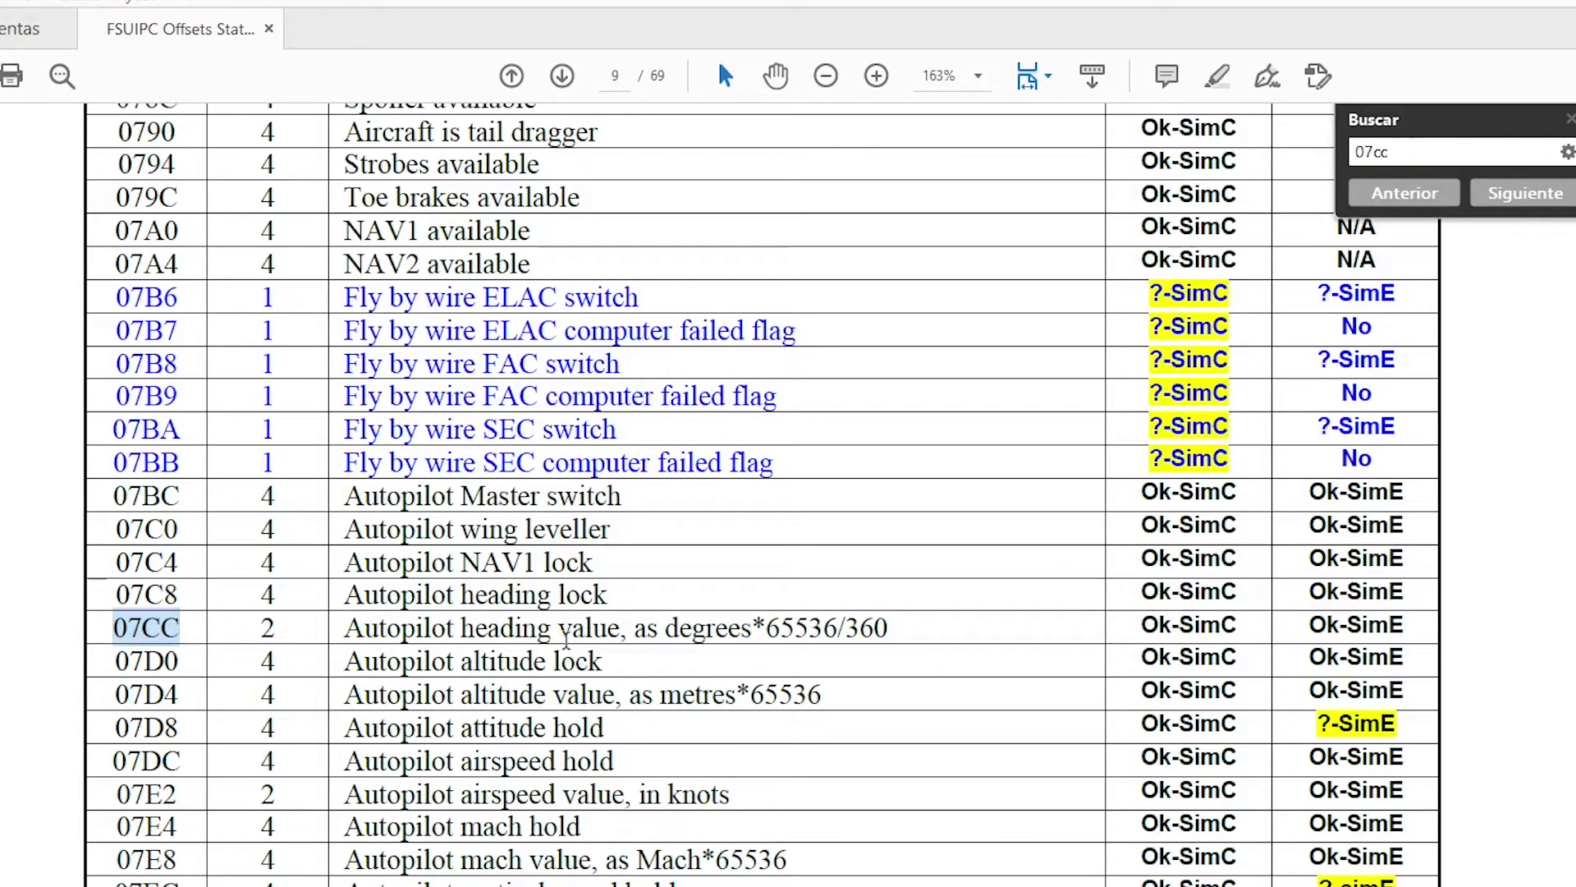
key("super")
Step: Compute 65536 ÷ 360 in Calculator (≈182.04), select 182, and return to MobiFlight
type("calc")
key("Return")
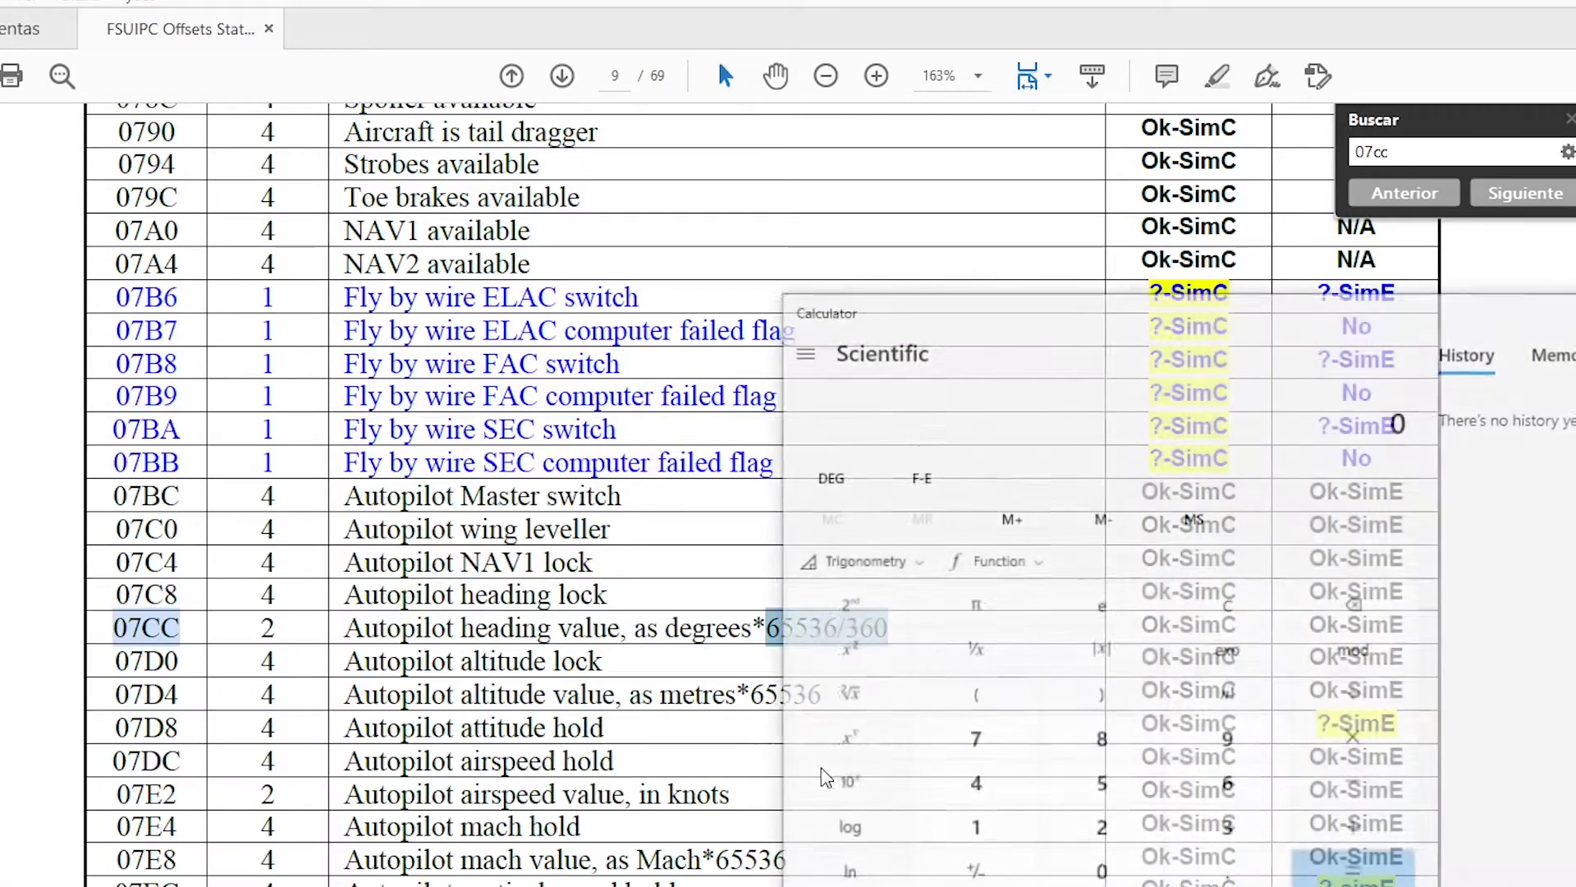
key("ctrl+v")
key("Return")
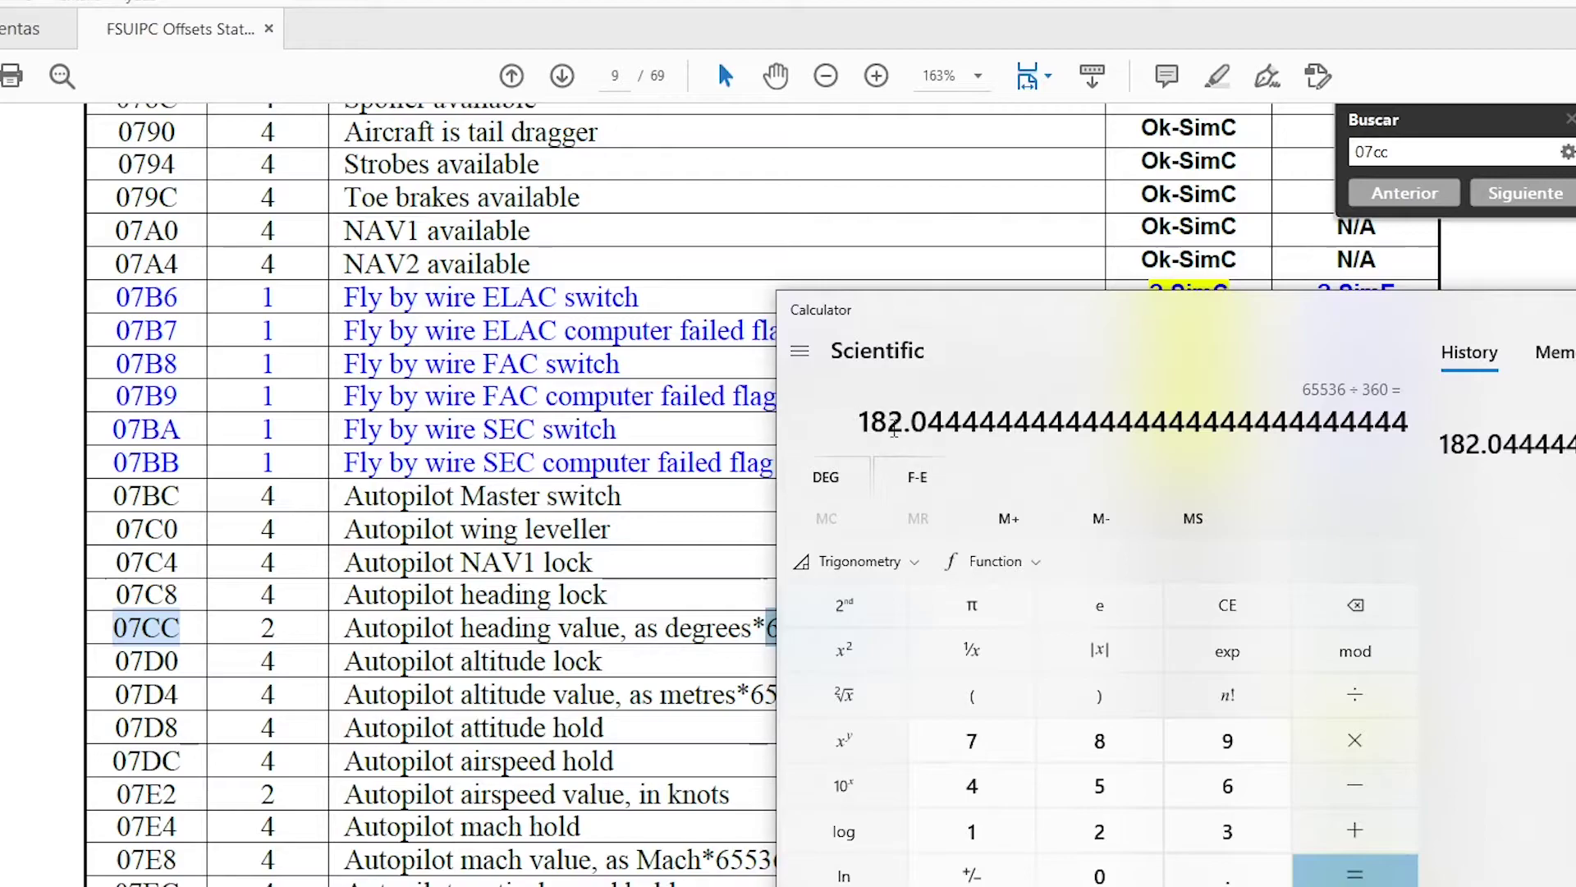
left_click_drag(900, 427, 855, 425)
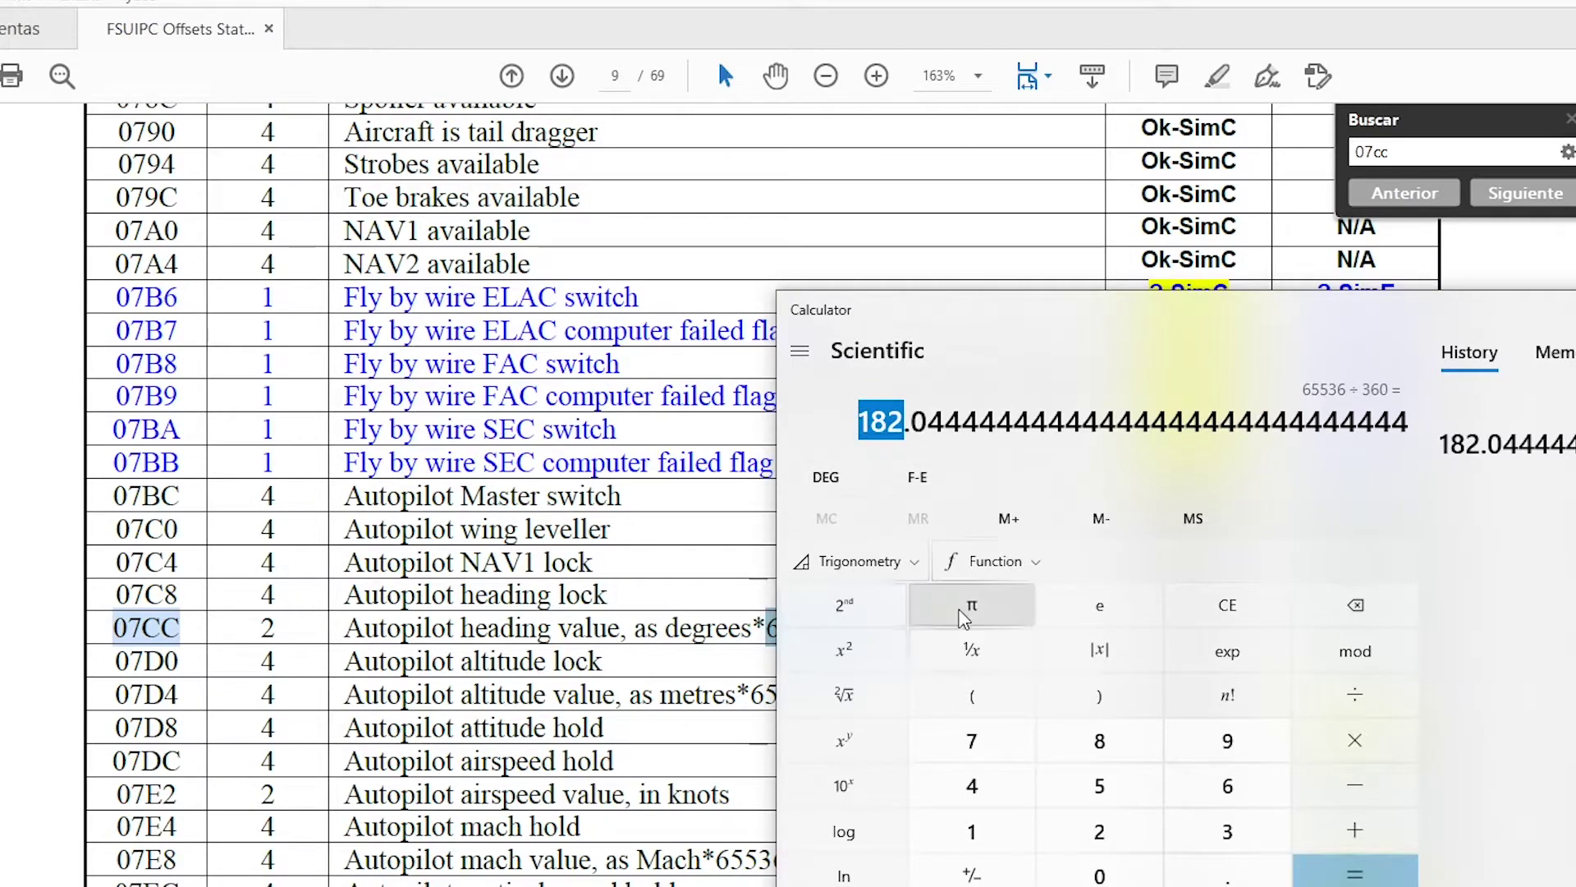
key("alt+Tab")
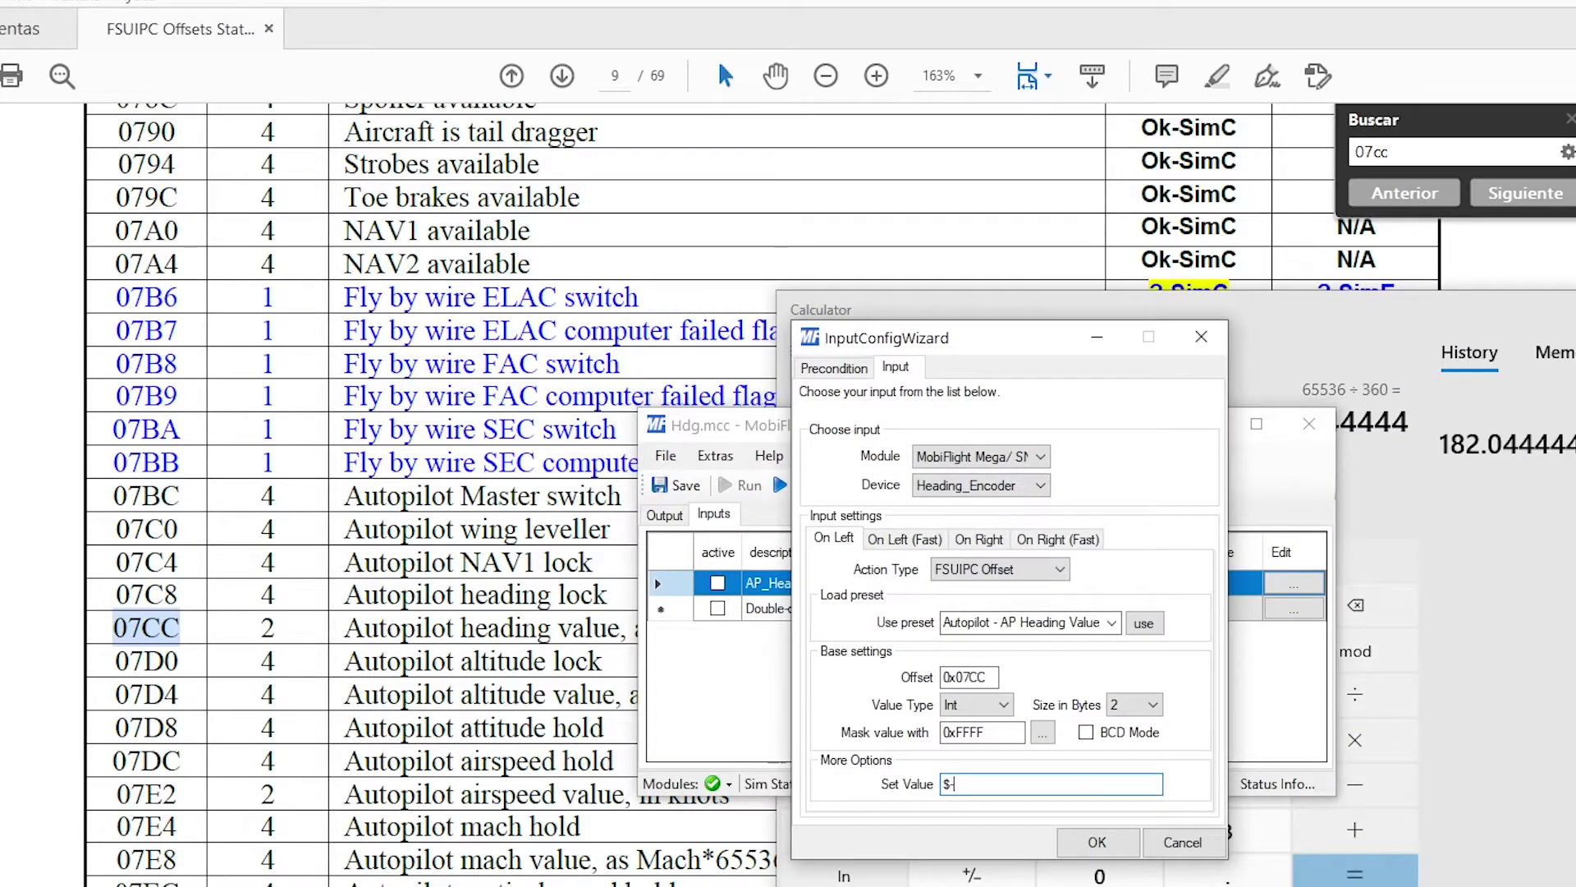
Step: Give left turns set value $-182 and make right turns write the heading preset offset with $+182
type("182")
left_click(1018, 622)
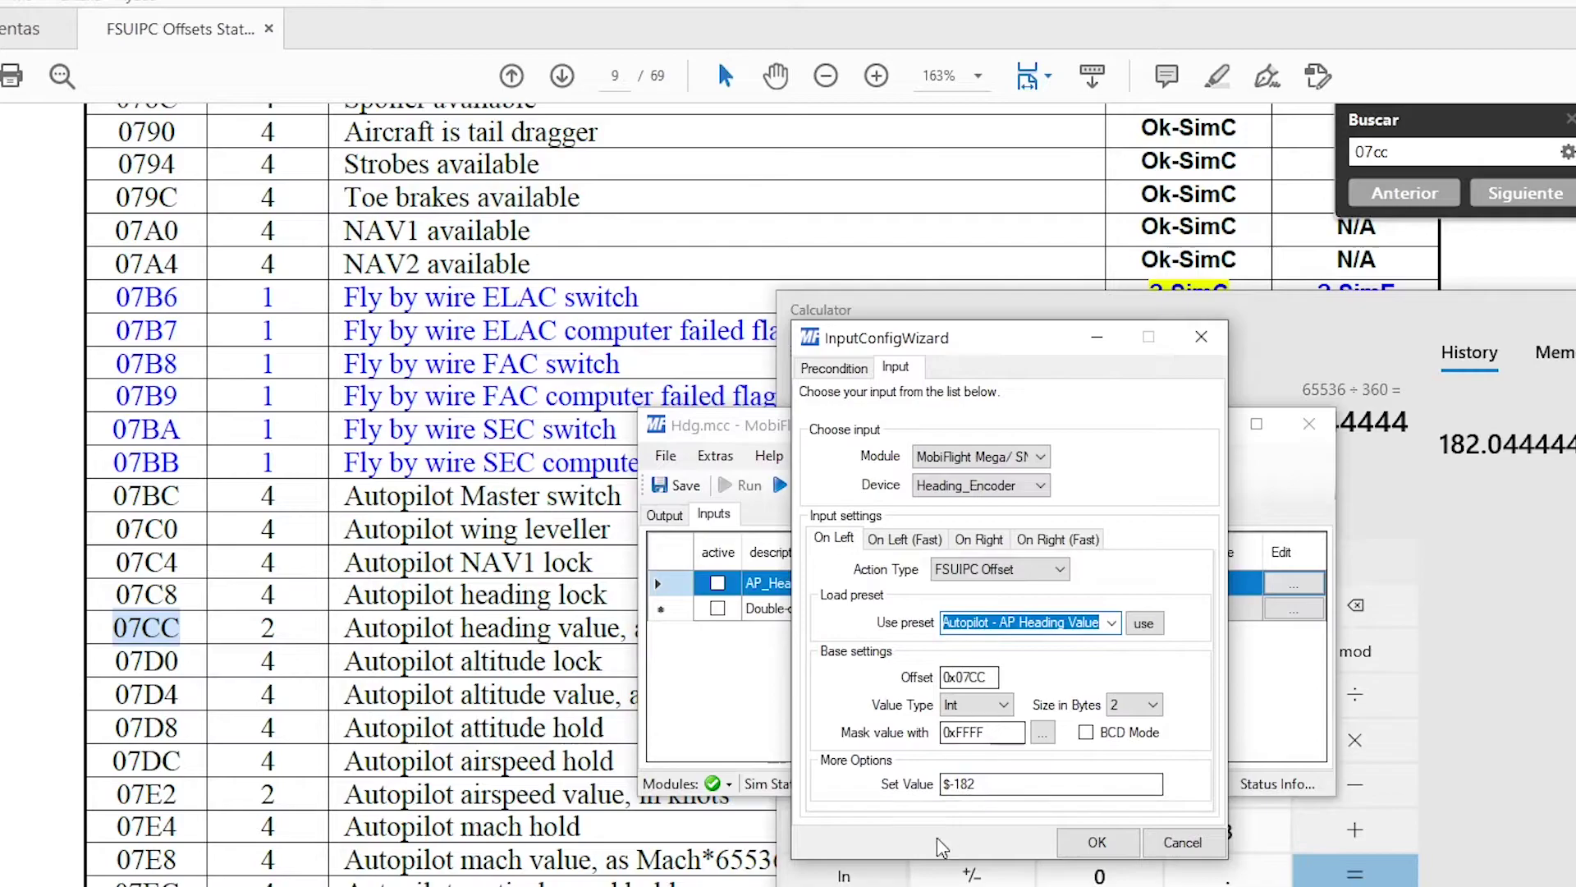
left_click(978, 539)
left_click(1000, 569)
left_click(985, 599)
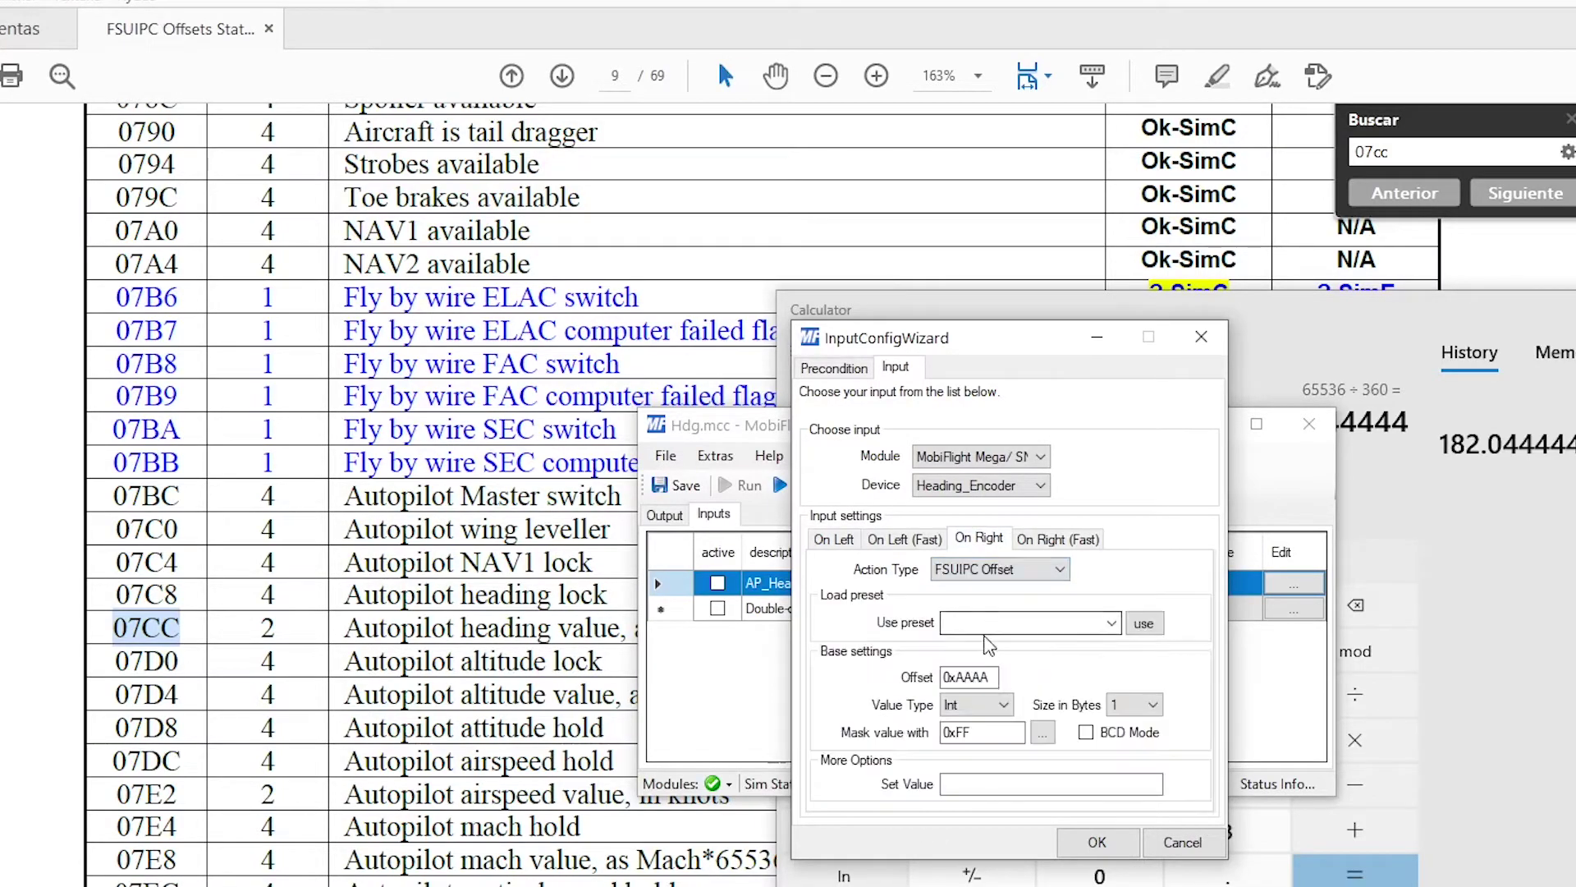
left_click(1139, 624)
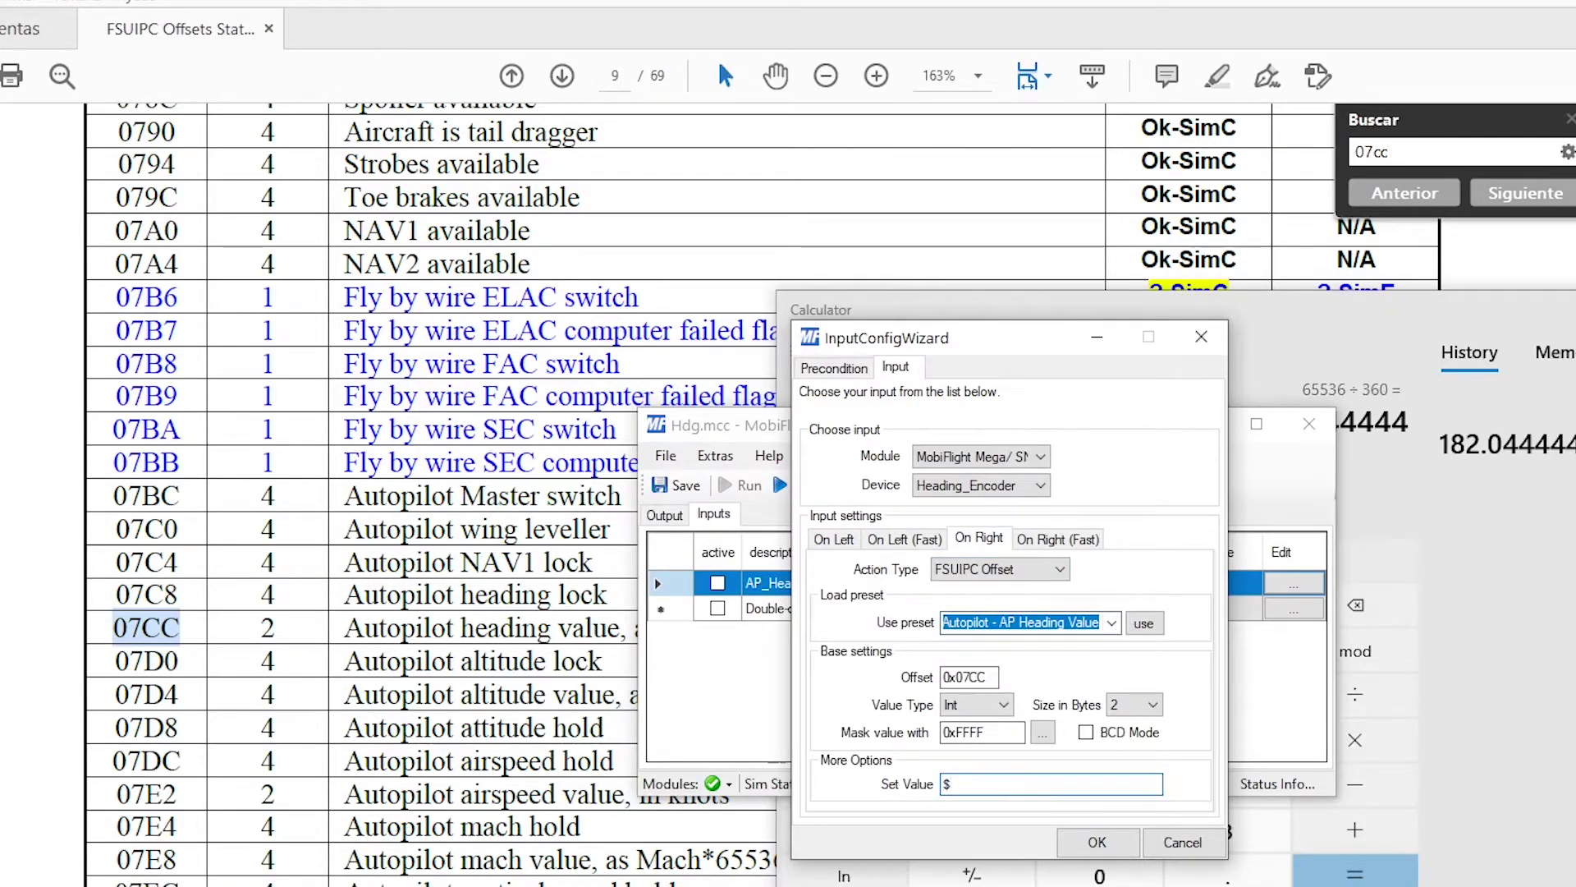
type("$+182")
Step: Make fast left turns write the Autopilot - AP Heading Value offset with set value $-1820
left_click(904, 539)
left_click(1000, 568)
left_click(985, 603)
left_click(1026, 623)
left_click(1018, 647)
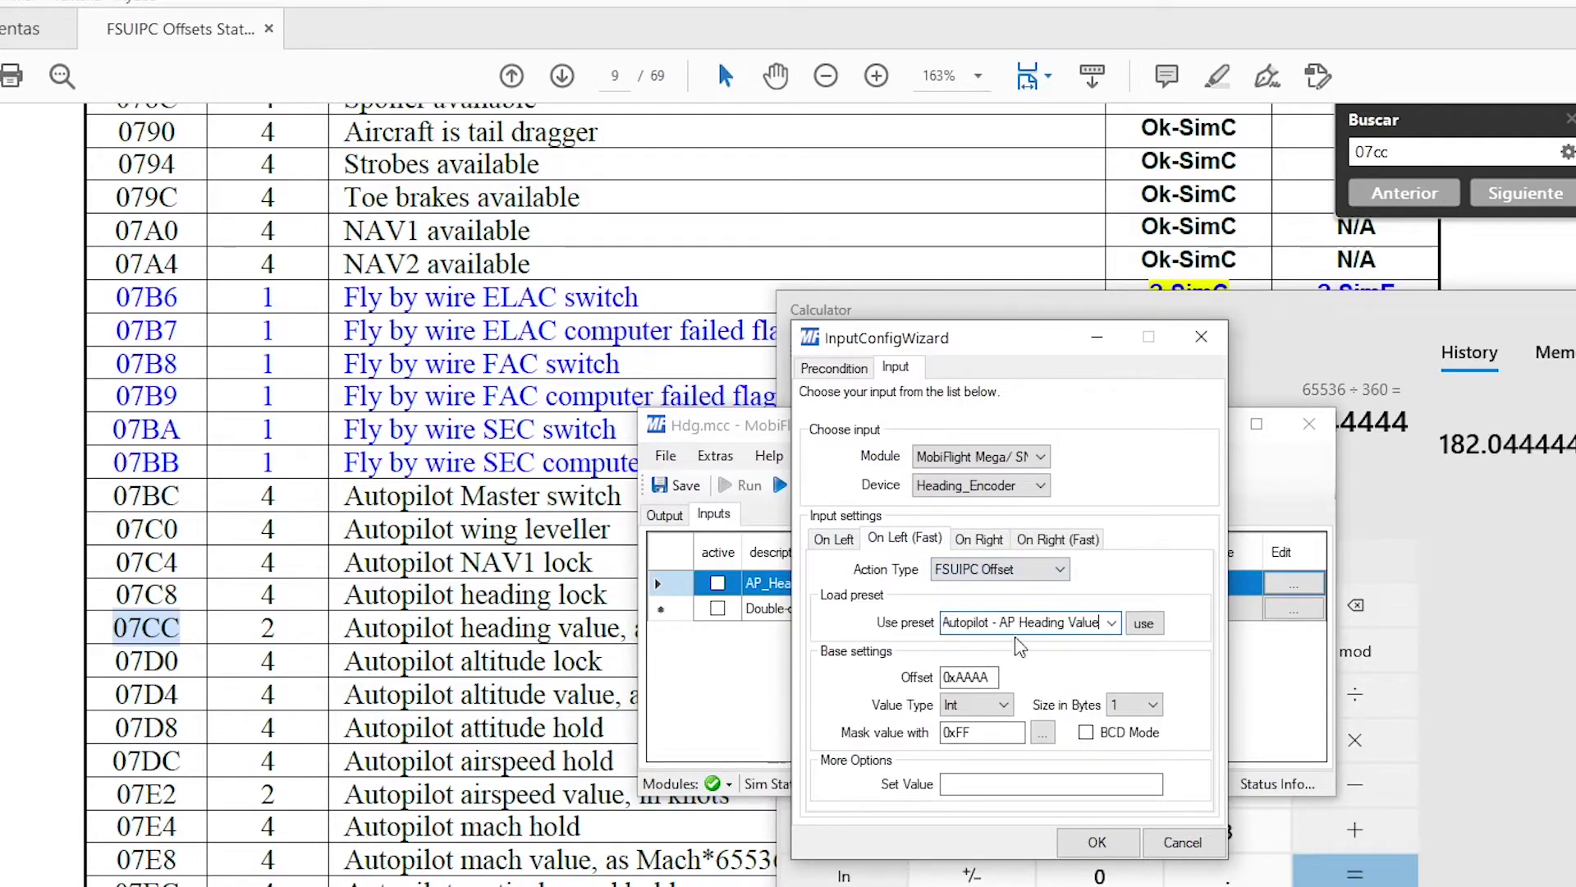
left_click(1144, 623)
left_click(1017, 784)
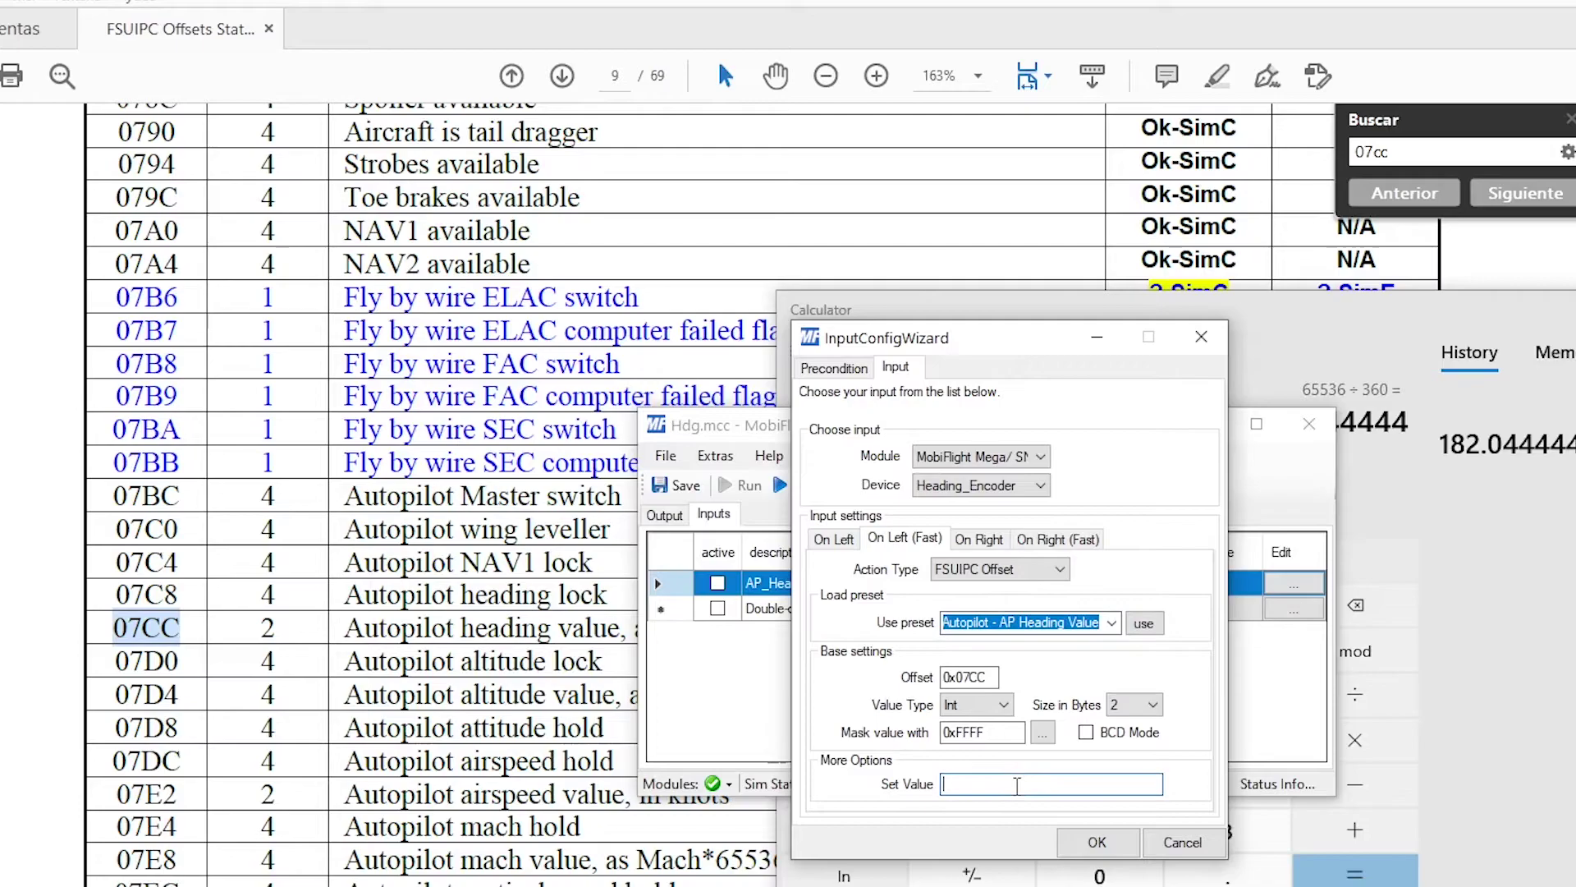
type("$-1820")
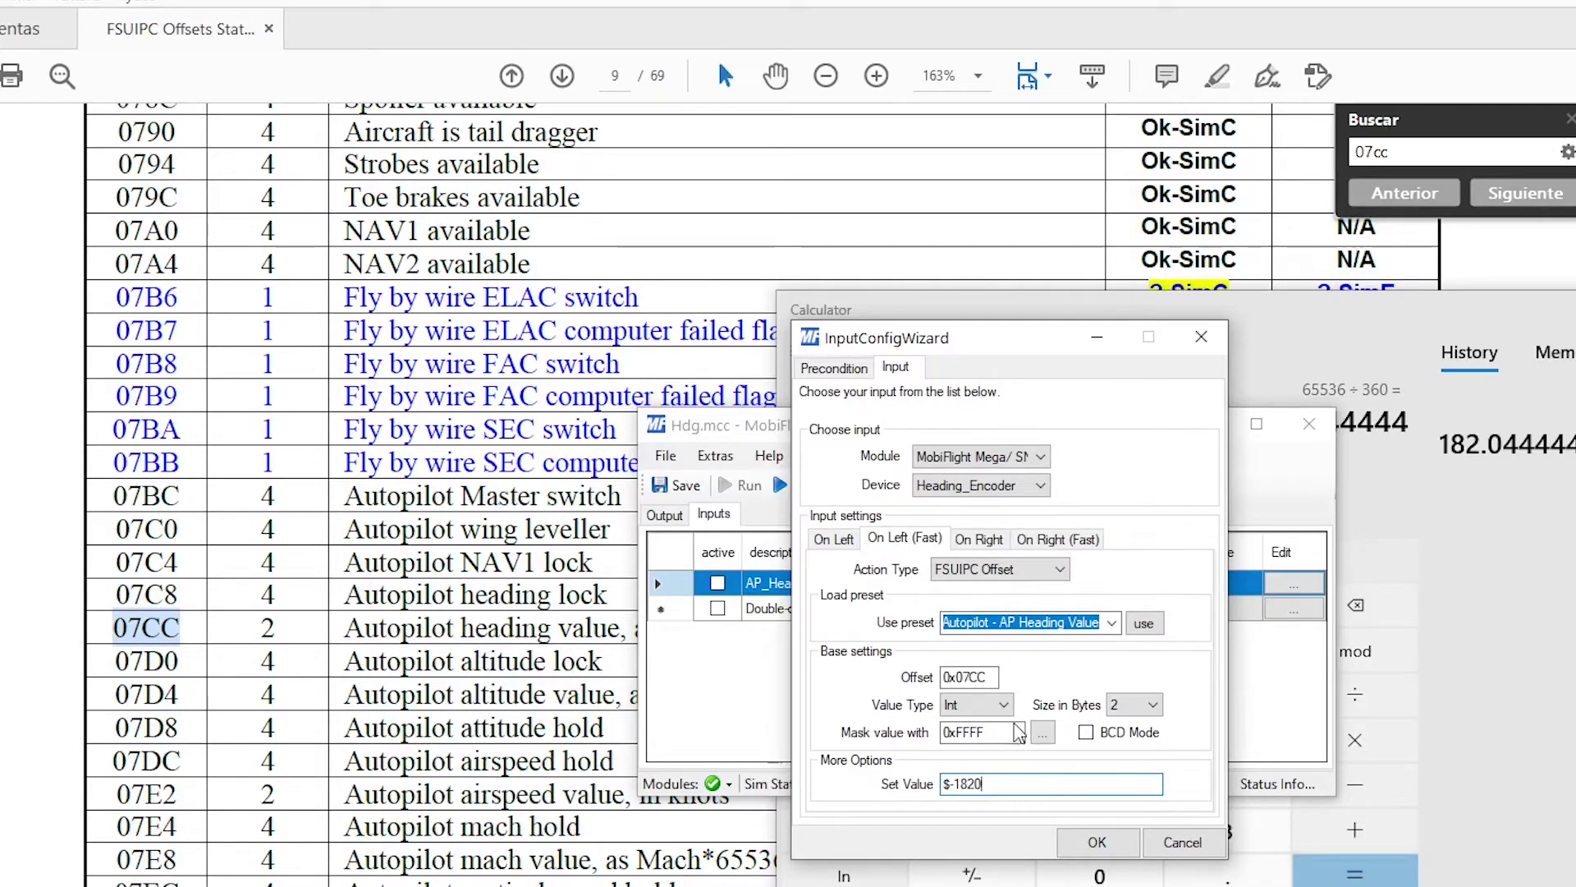
Step: Review the right-turn and fast right-turn settings, then confirm the input settings with OK
left_click(983, 545)
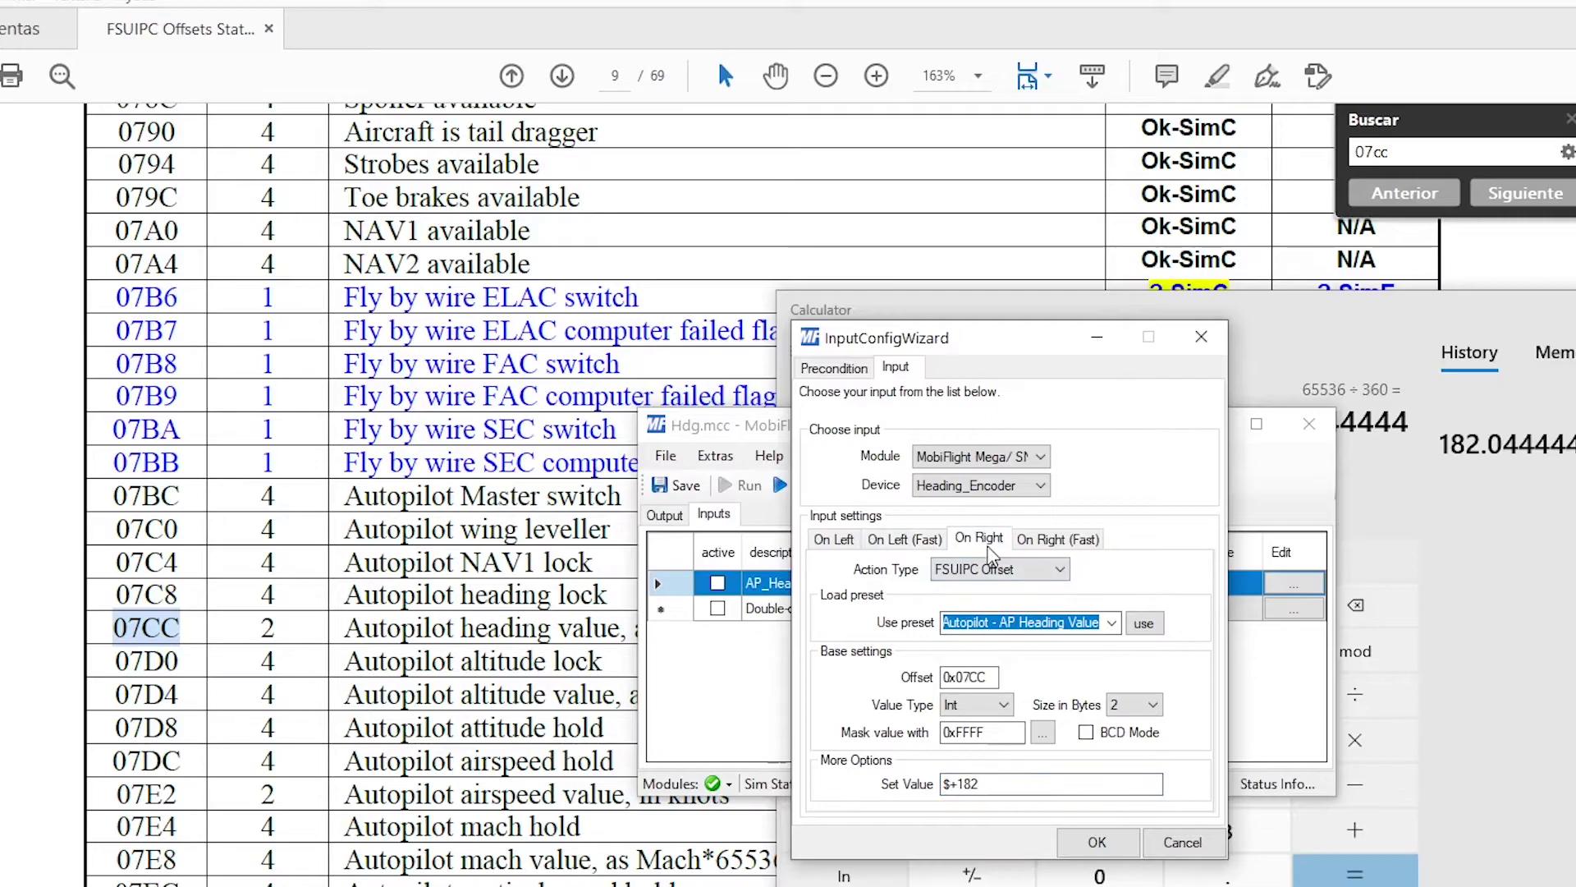
left_click(1058, 540)
left_click(1059, 569)
left_click(833, 539)
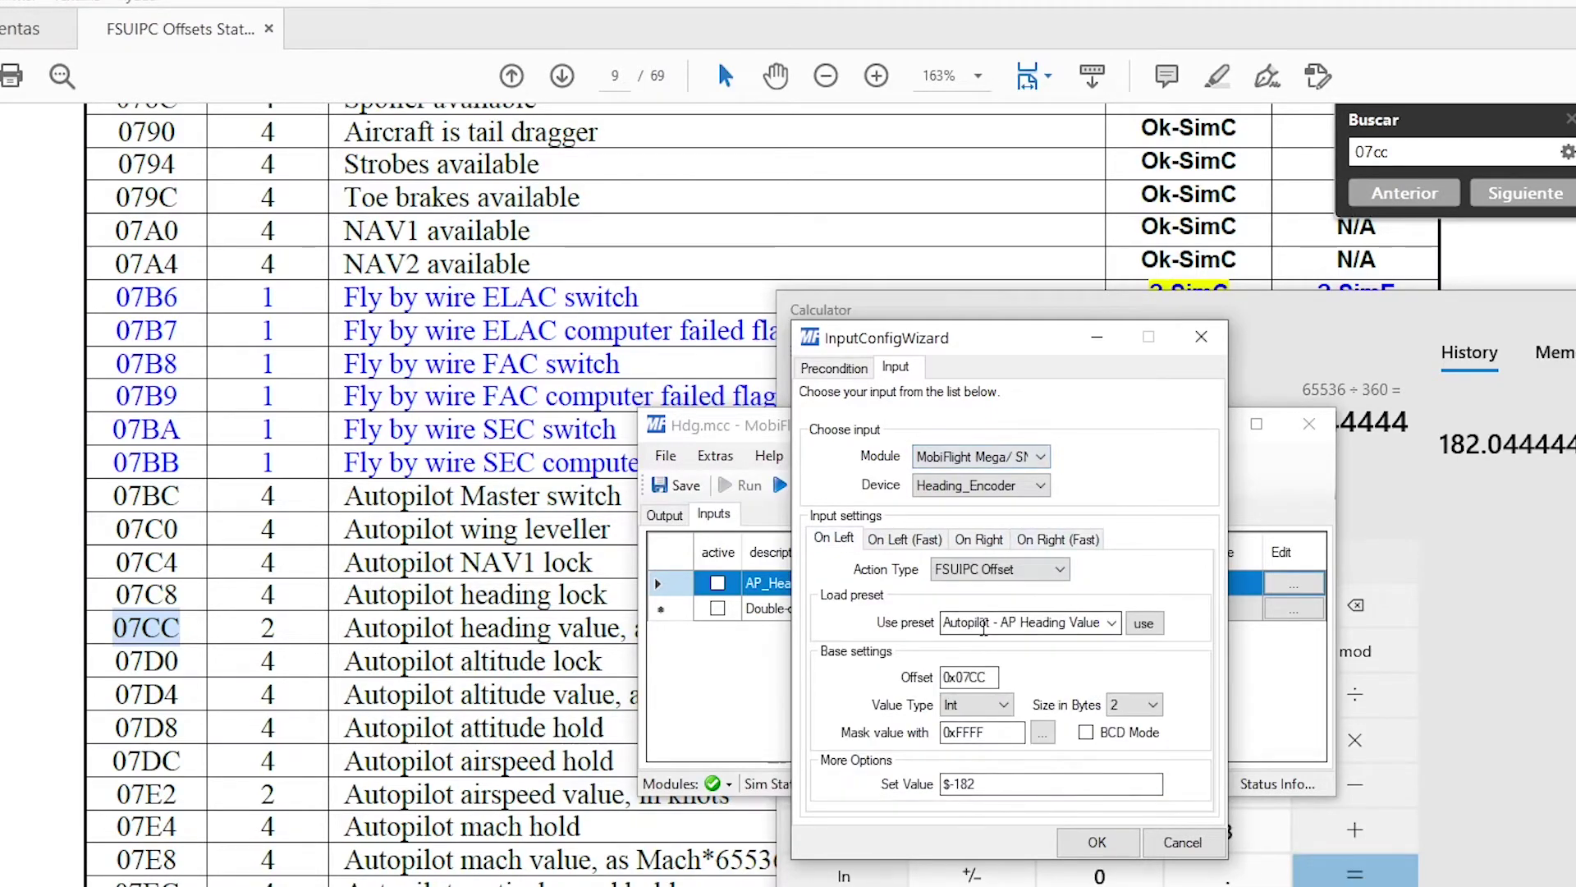
left_click(1099, 841)
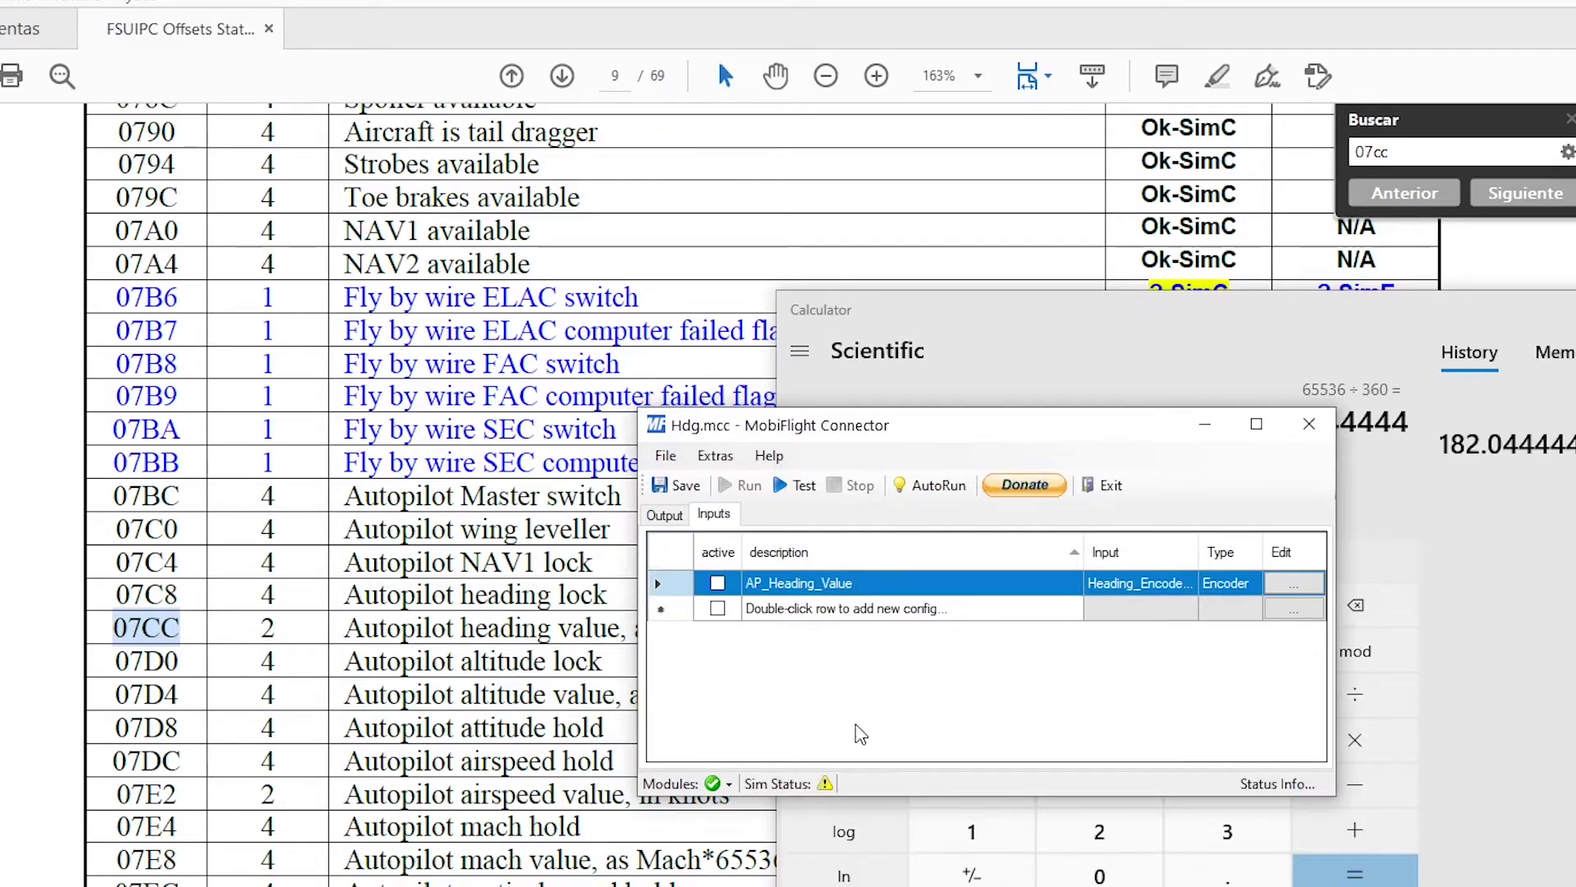
Step: Tick the active checkbox on the AP_Heading_Value input row
left_click(717, 583)
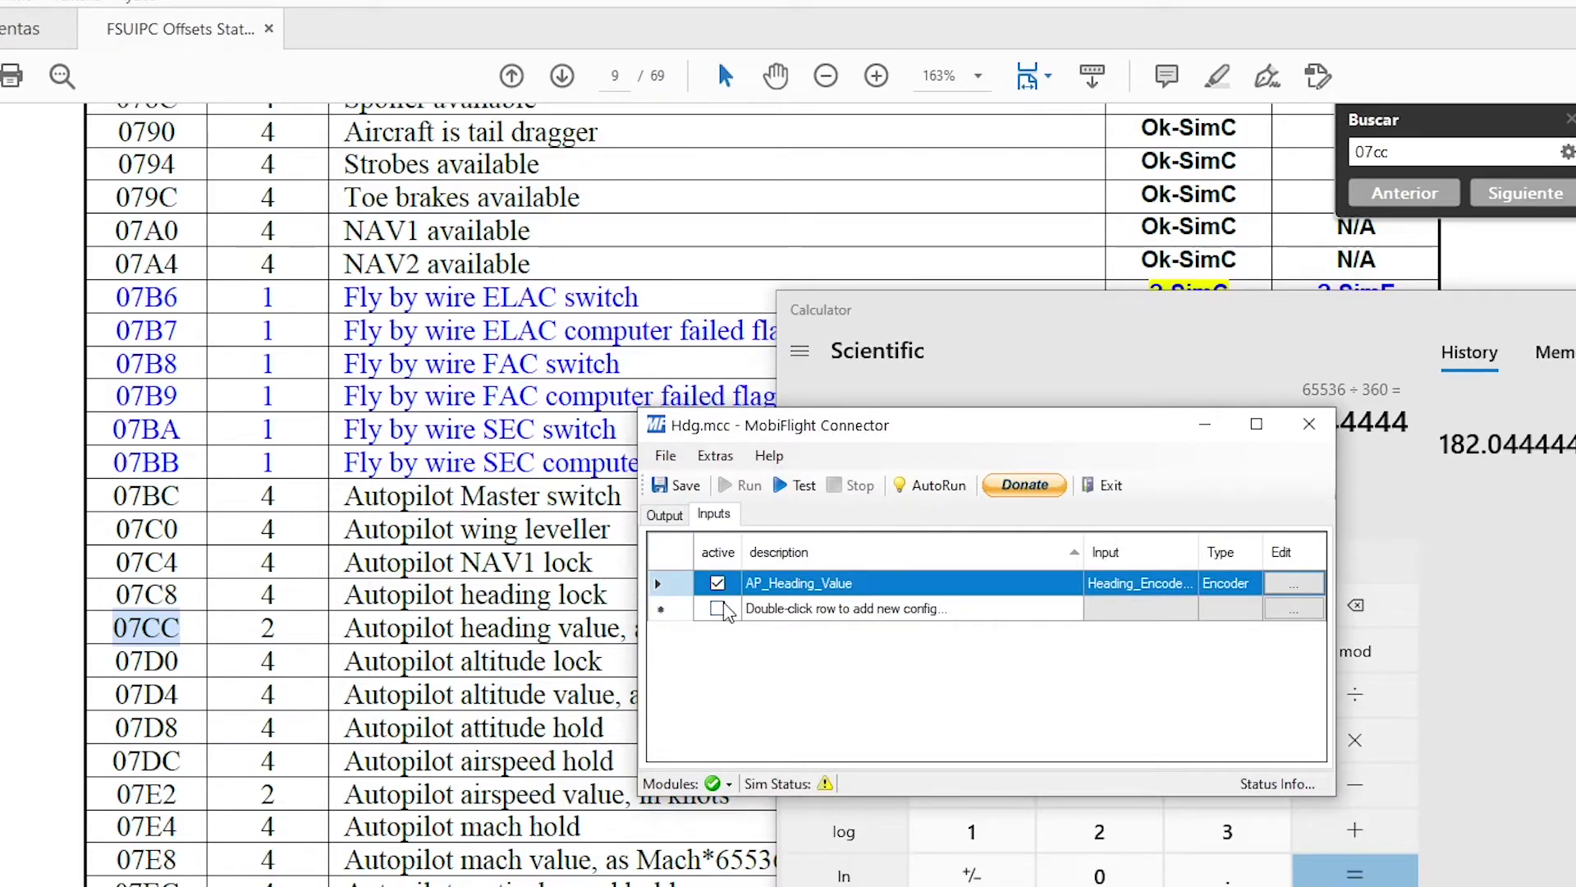